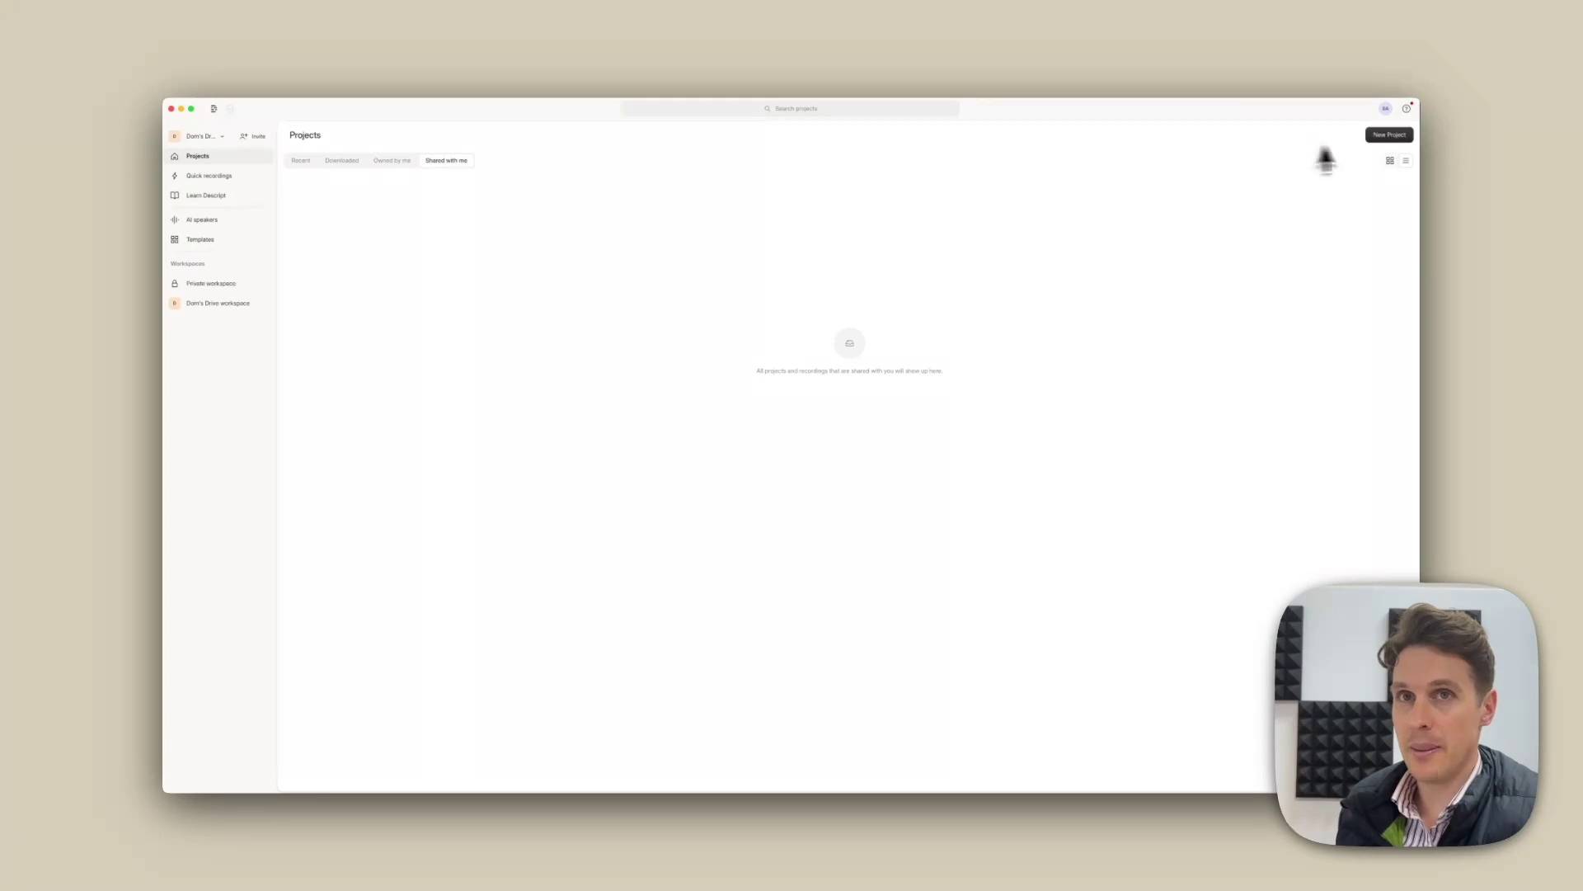
Create a new video project for the VIDEO DESCRIPTIONS REEL footage and place the cursor in its script.
click(1390, 135)
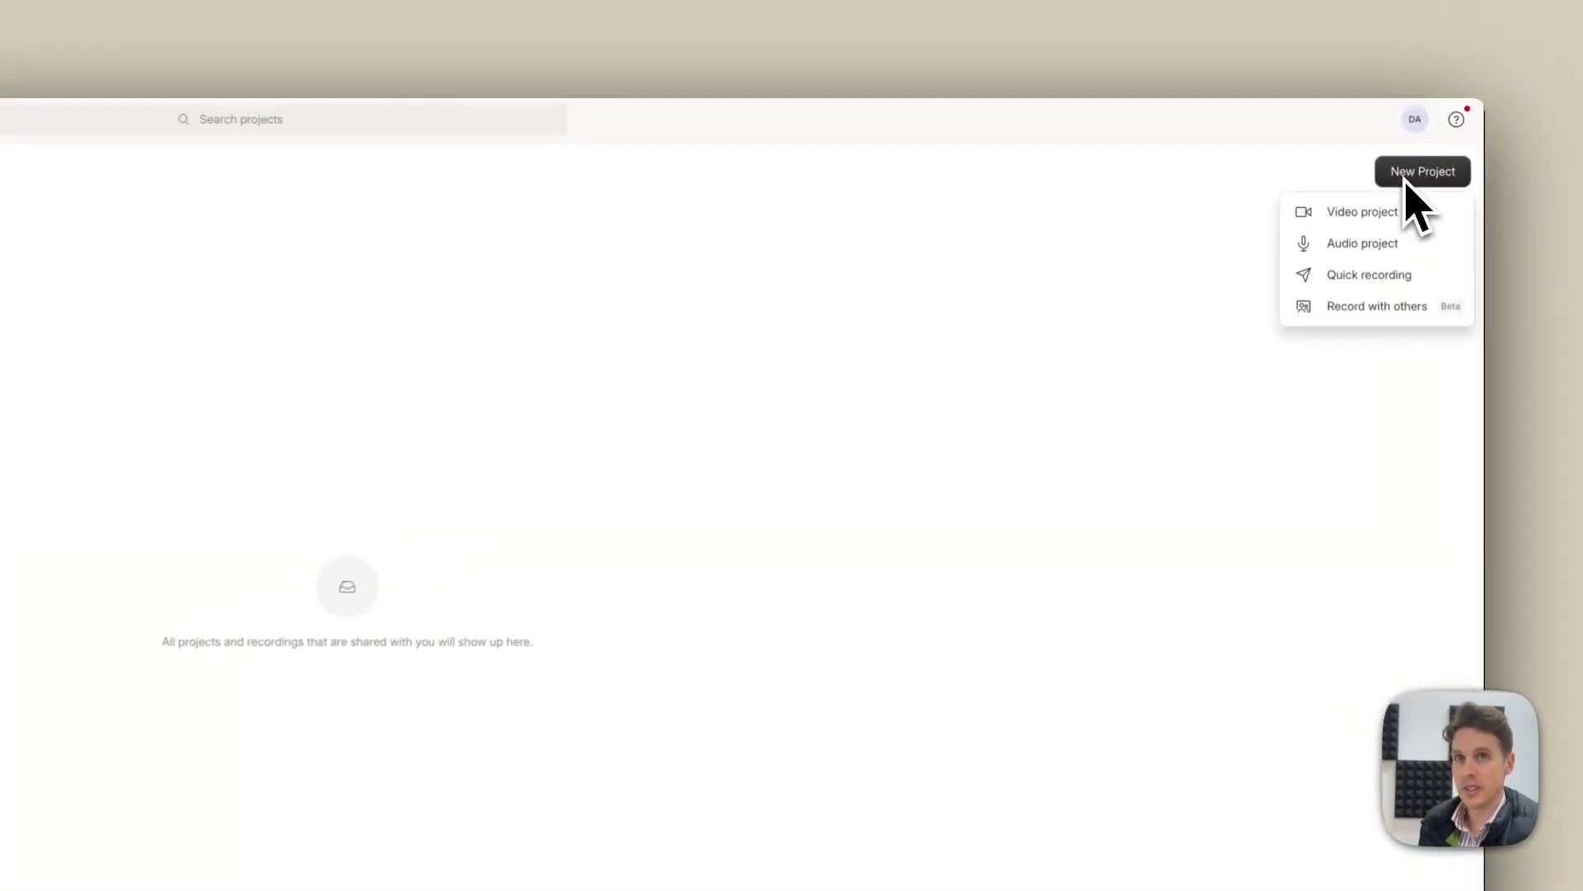
click(1369, 217)
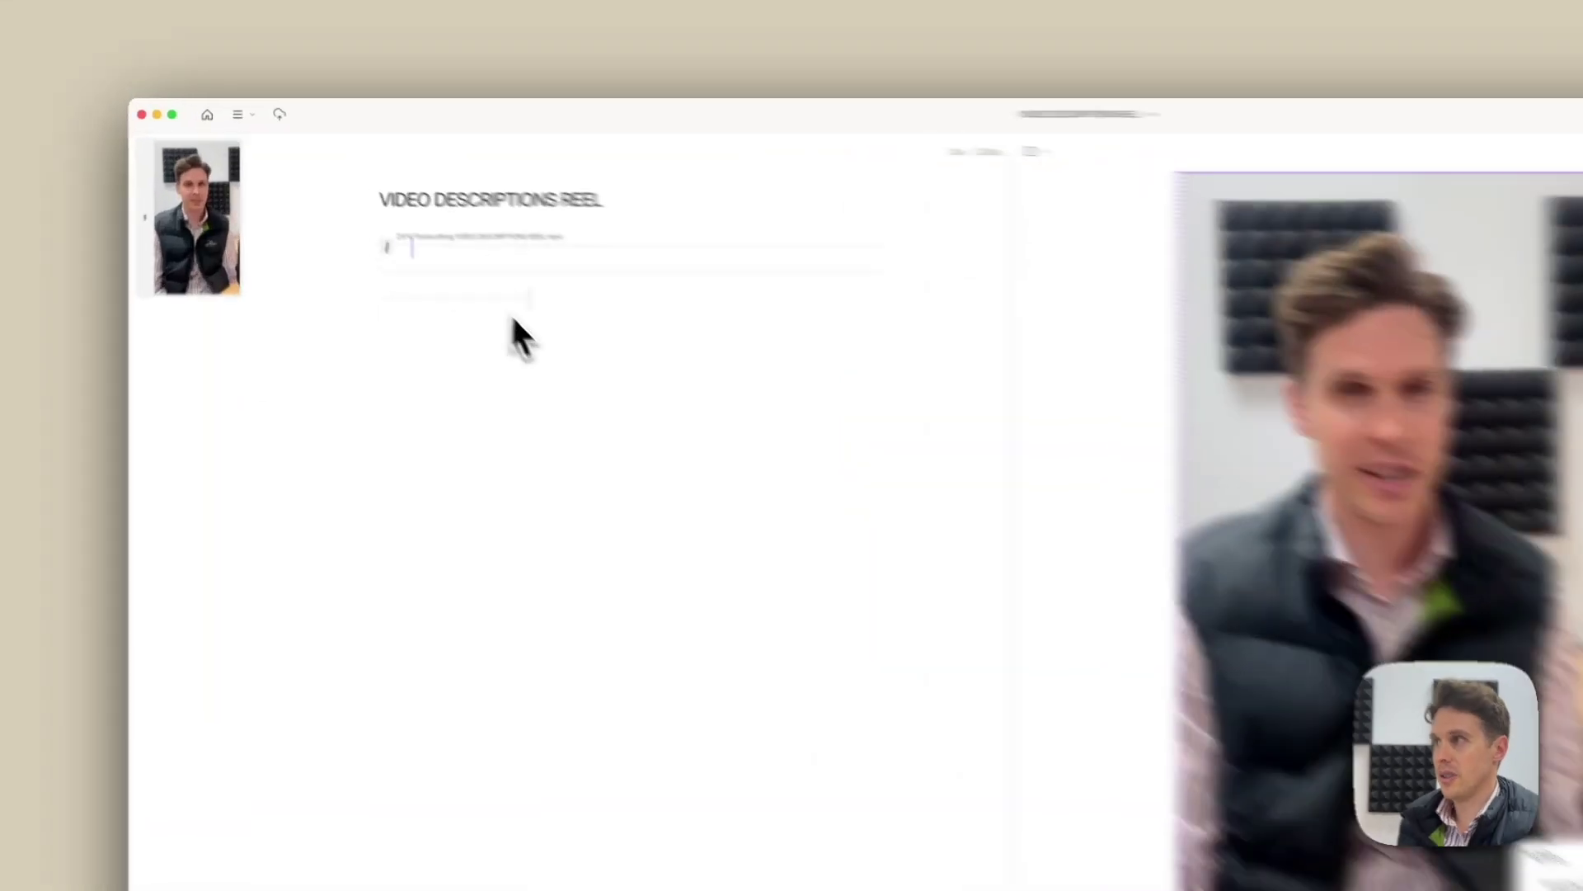
click(532, 327)
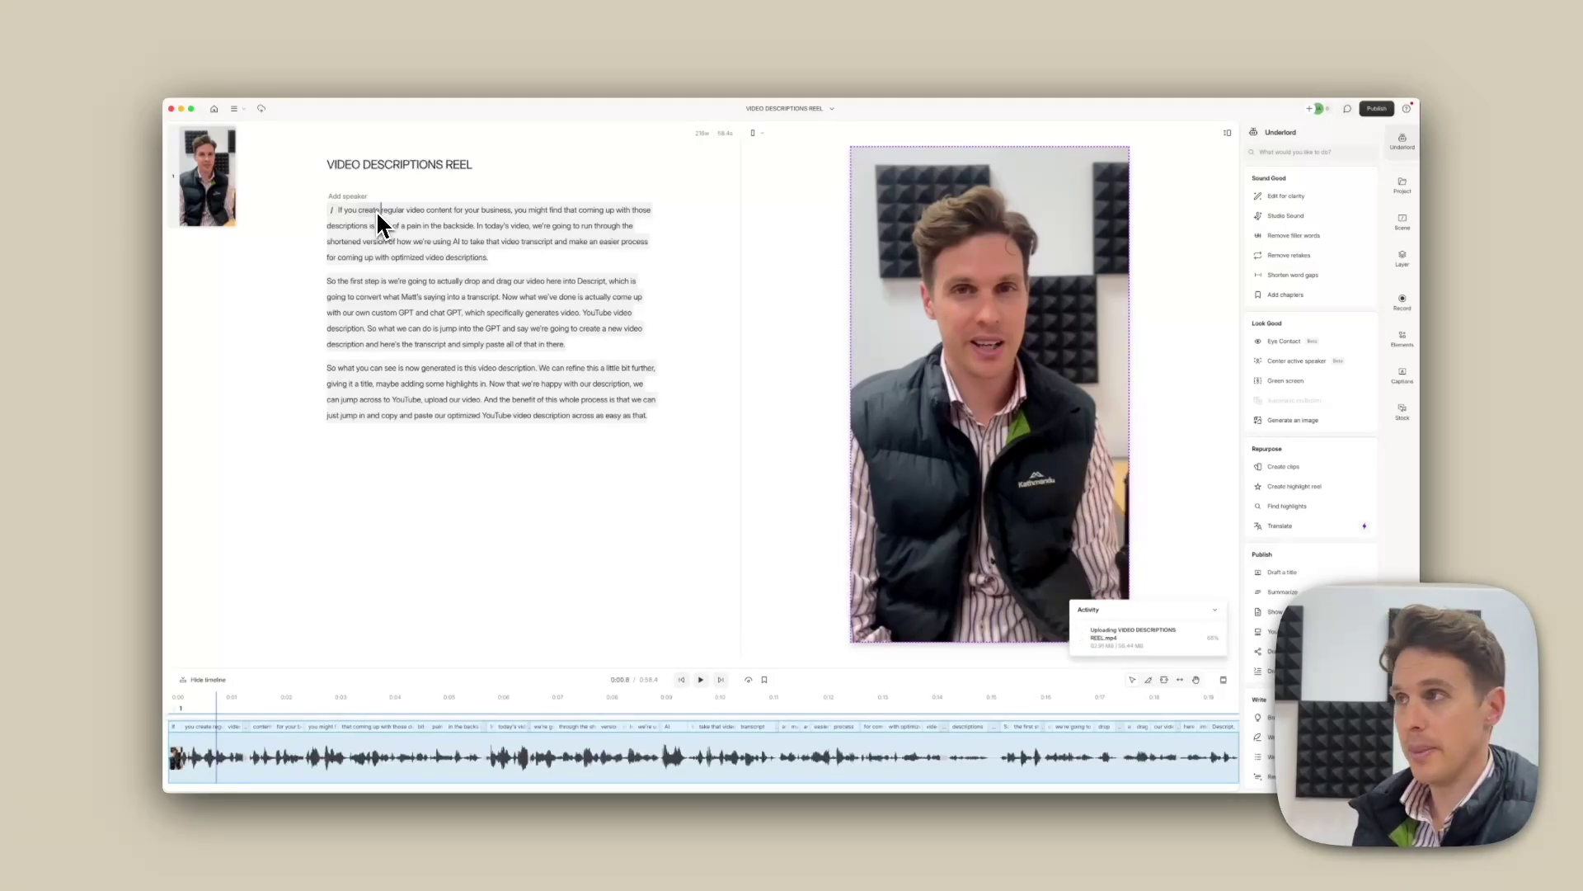
Play a short part of the video from the first transcript sentence to check the transcript against the speech.
click(397, 208)
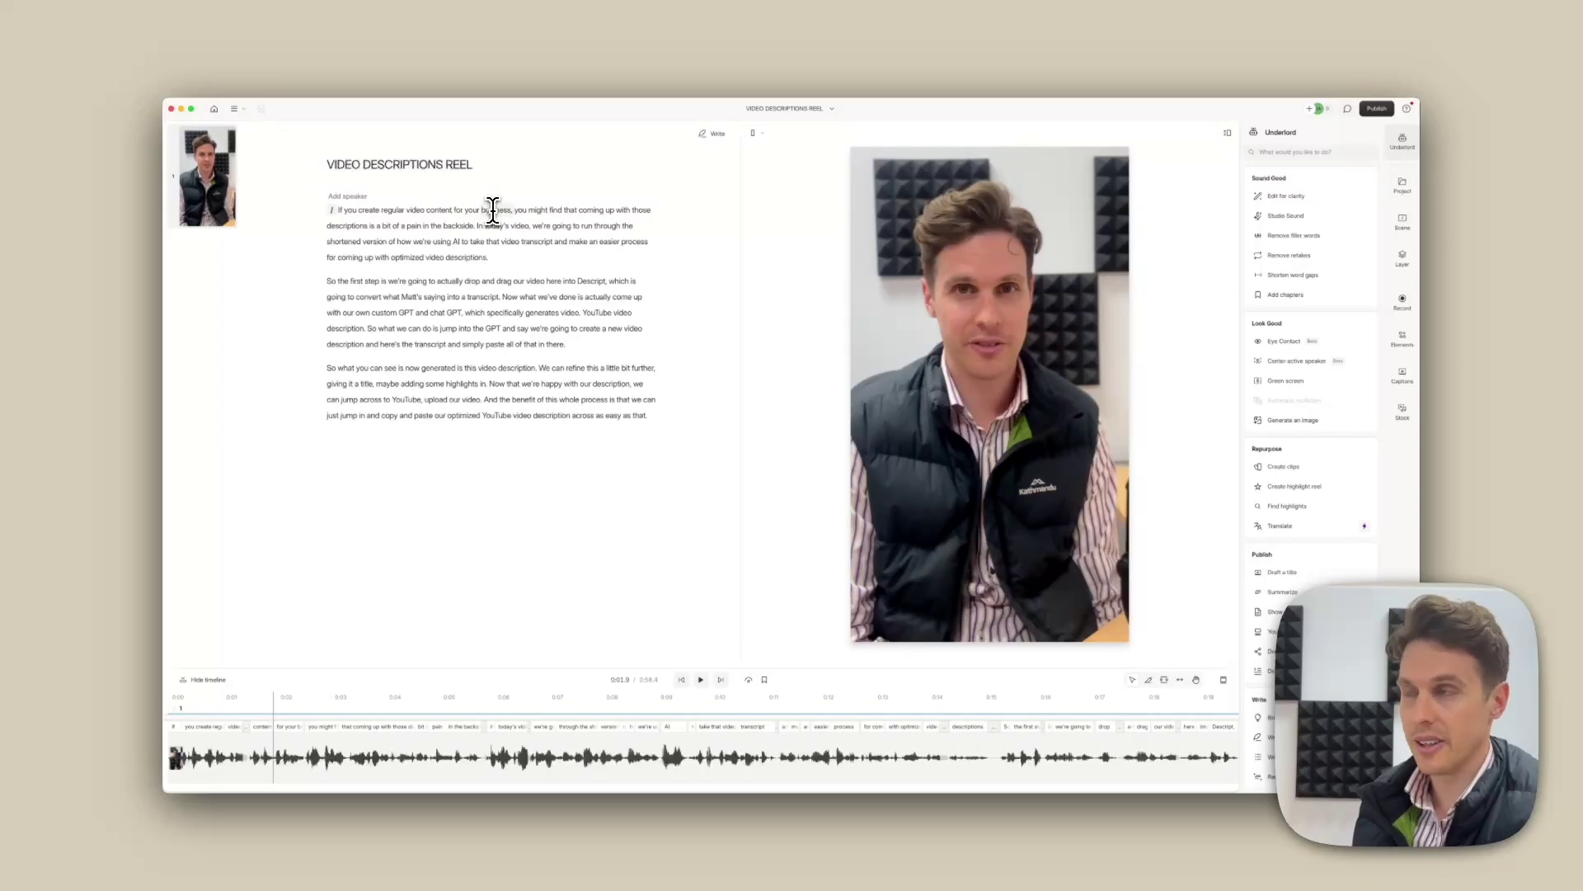
key(space)
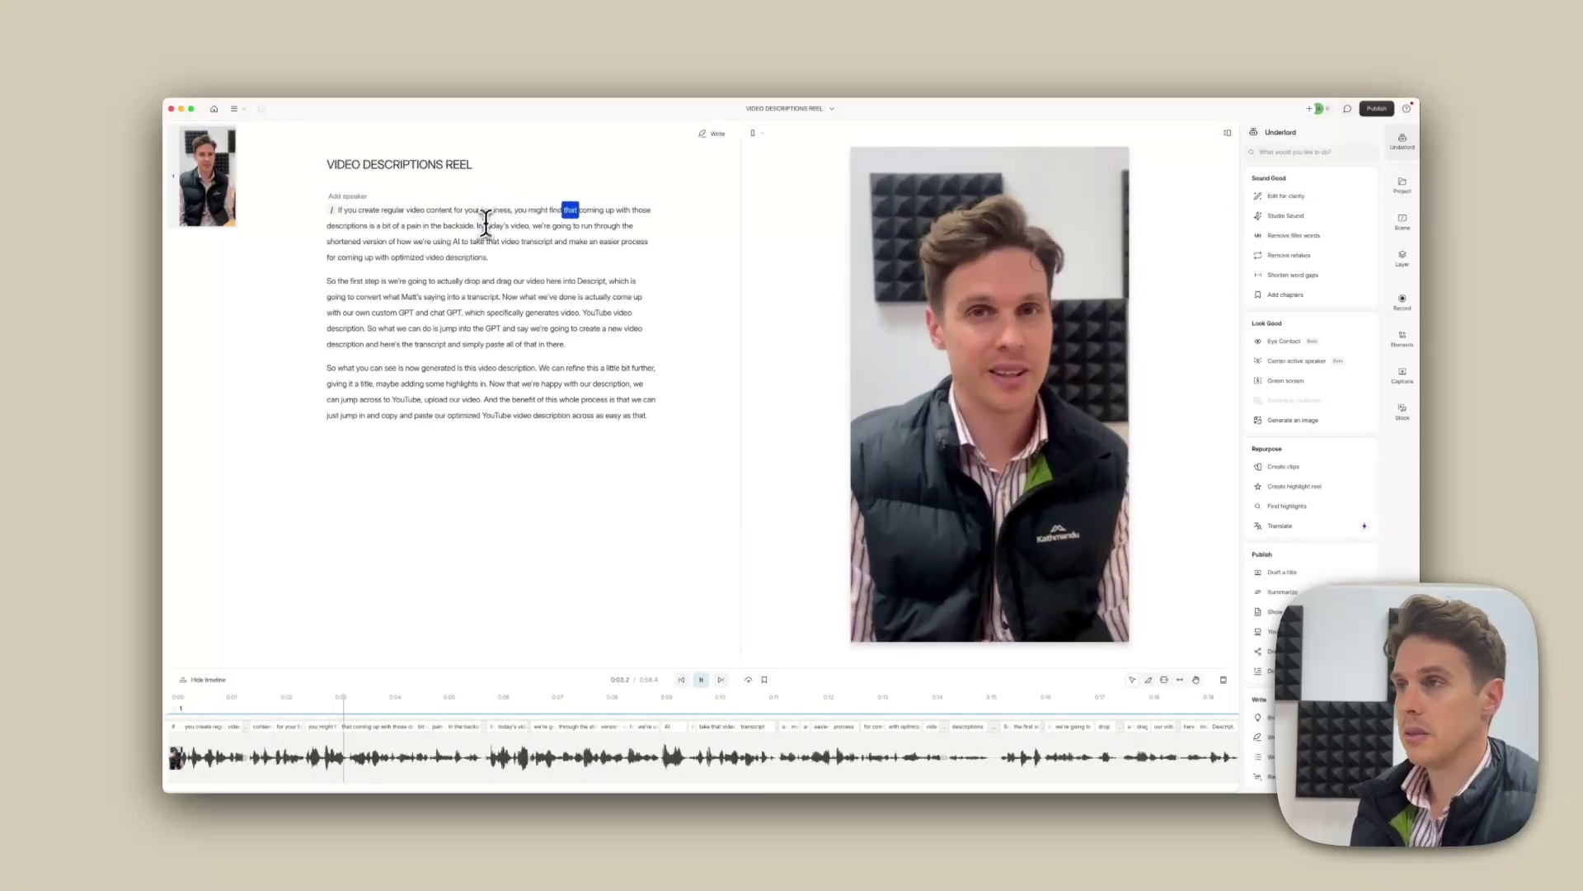
key(space)
Correct "chat GPT" to "ChatGPT" in the second paragraph of the transcript.
drag(431, 313, 462, 312)
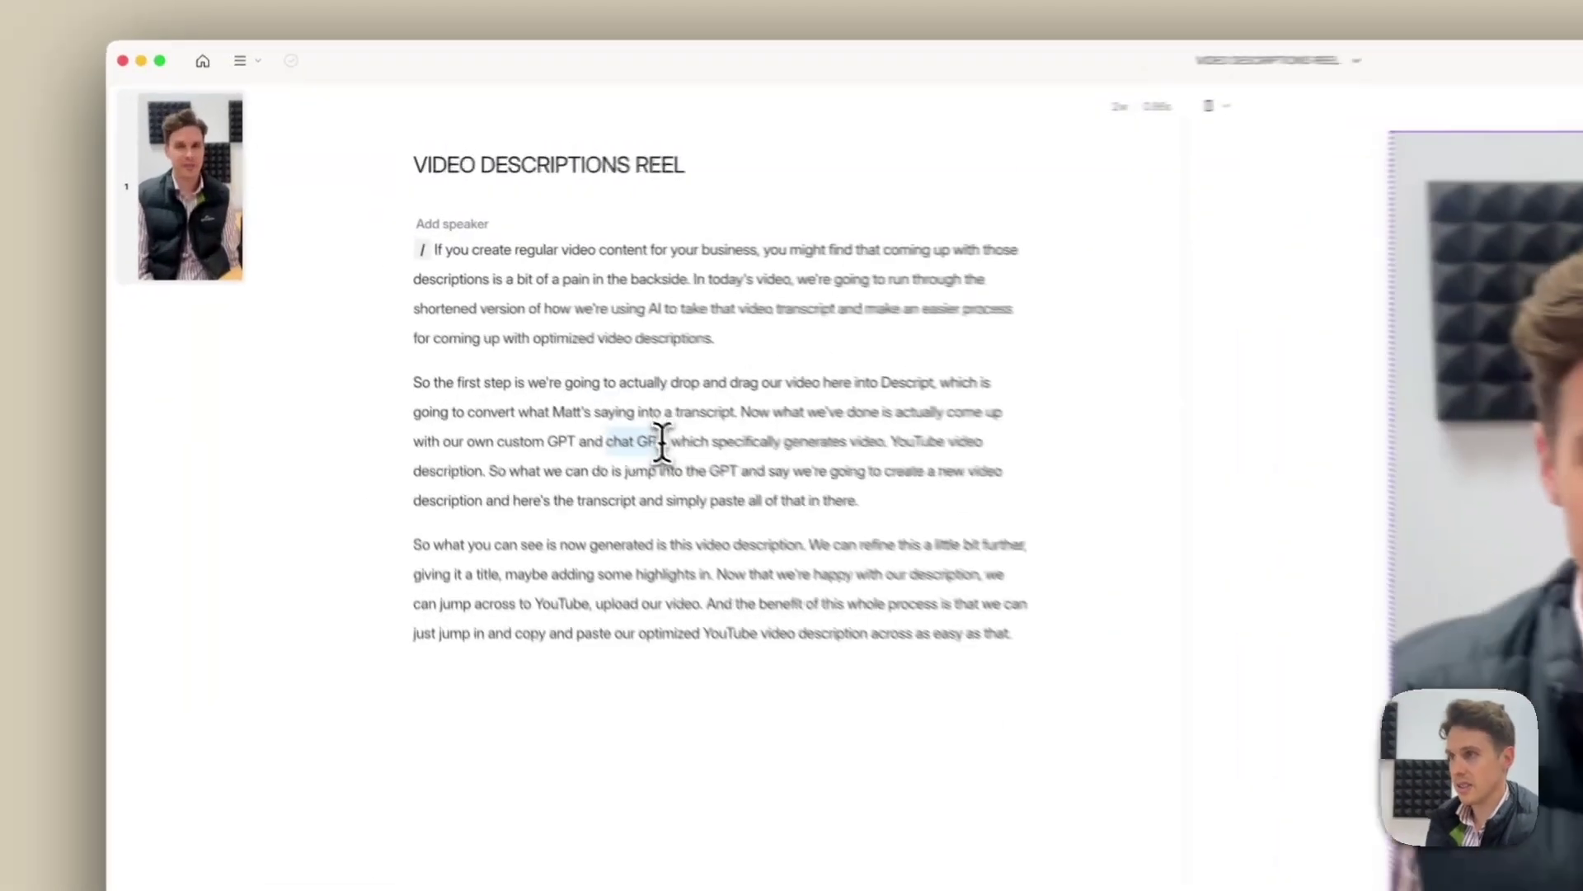
click(628, 427)
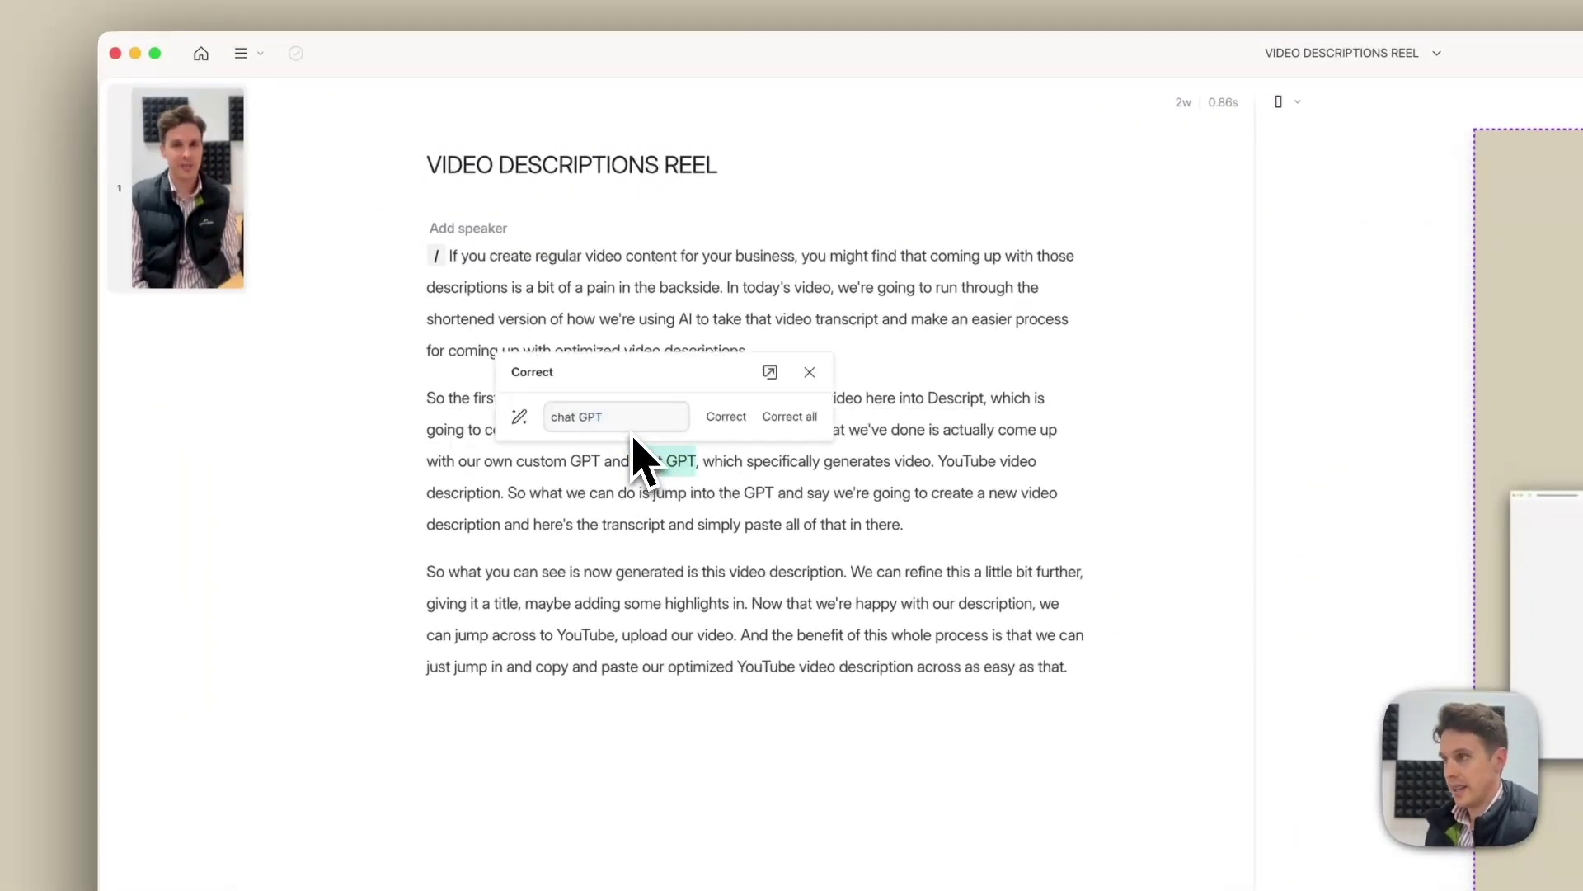
text(ChatGPT)
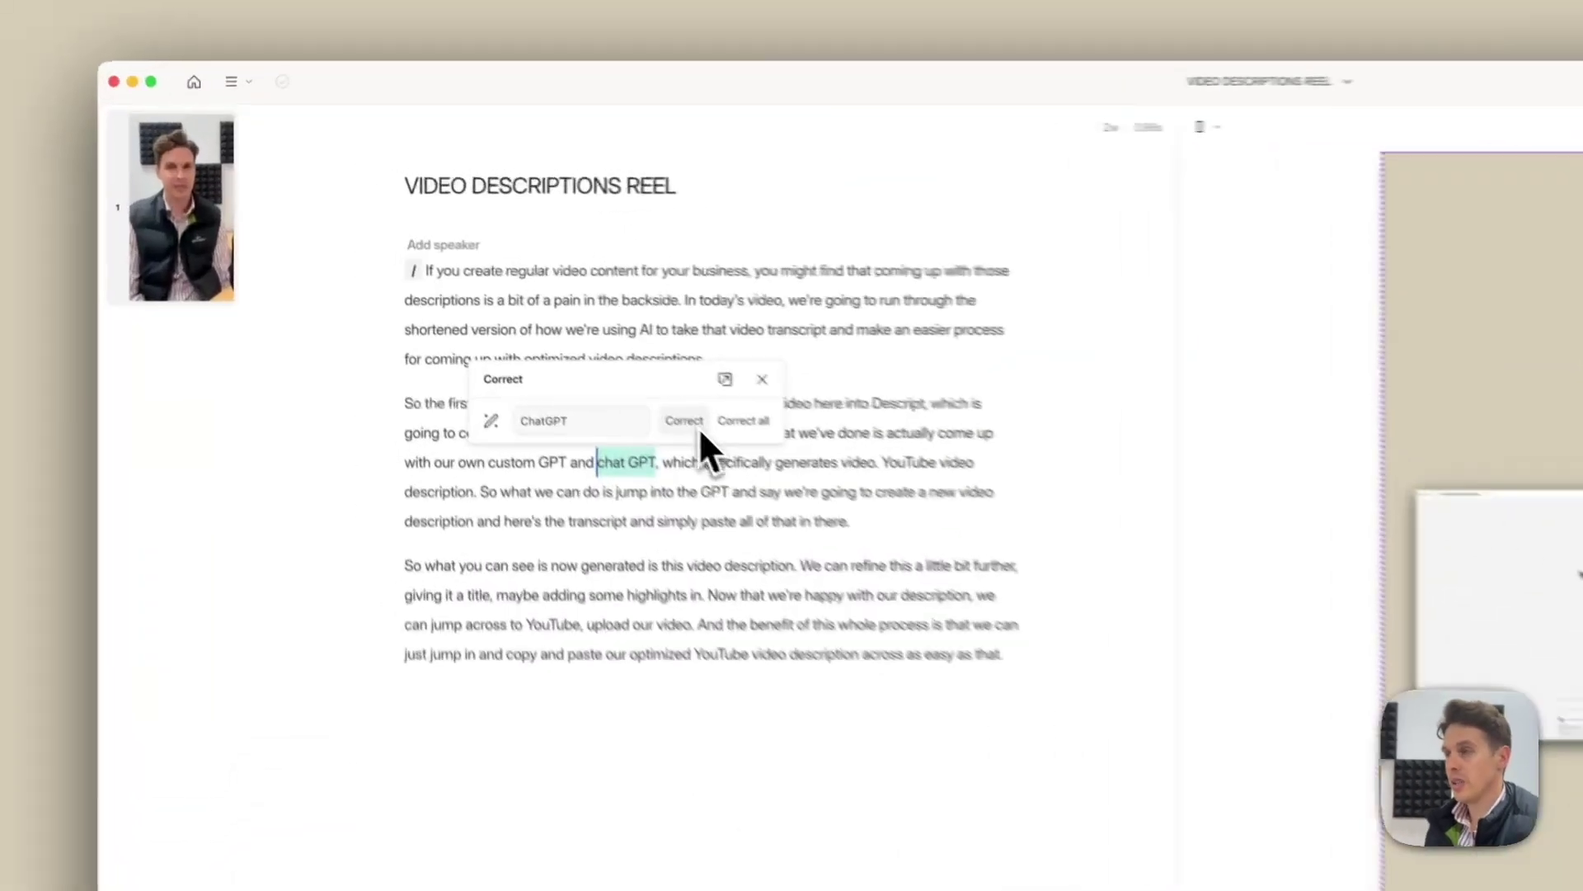
click(477, 290)
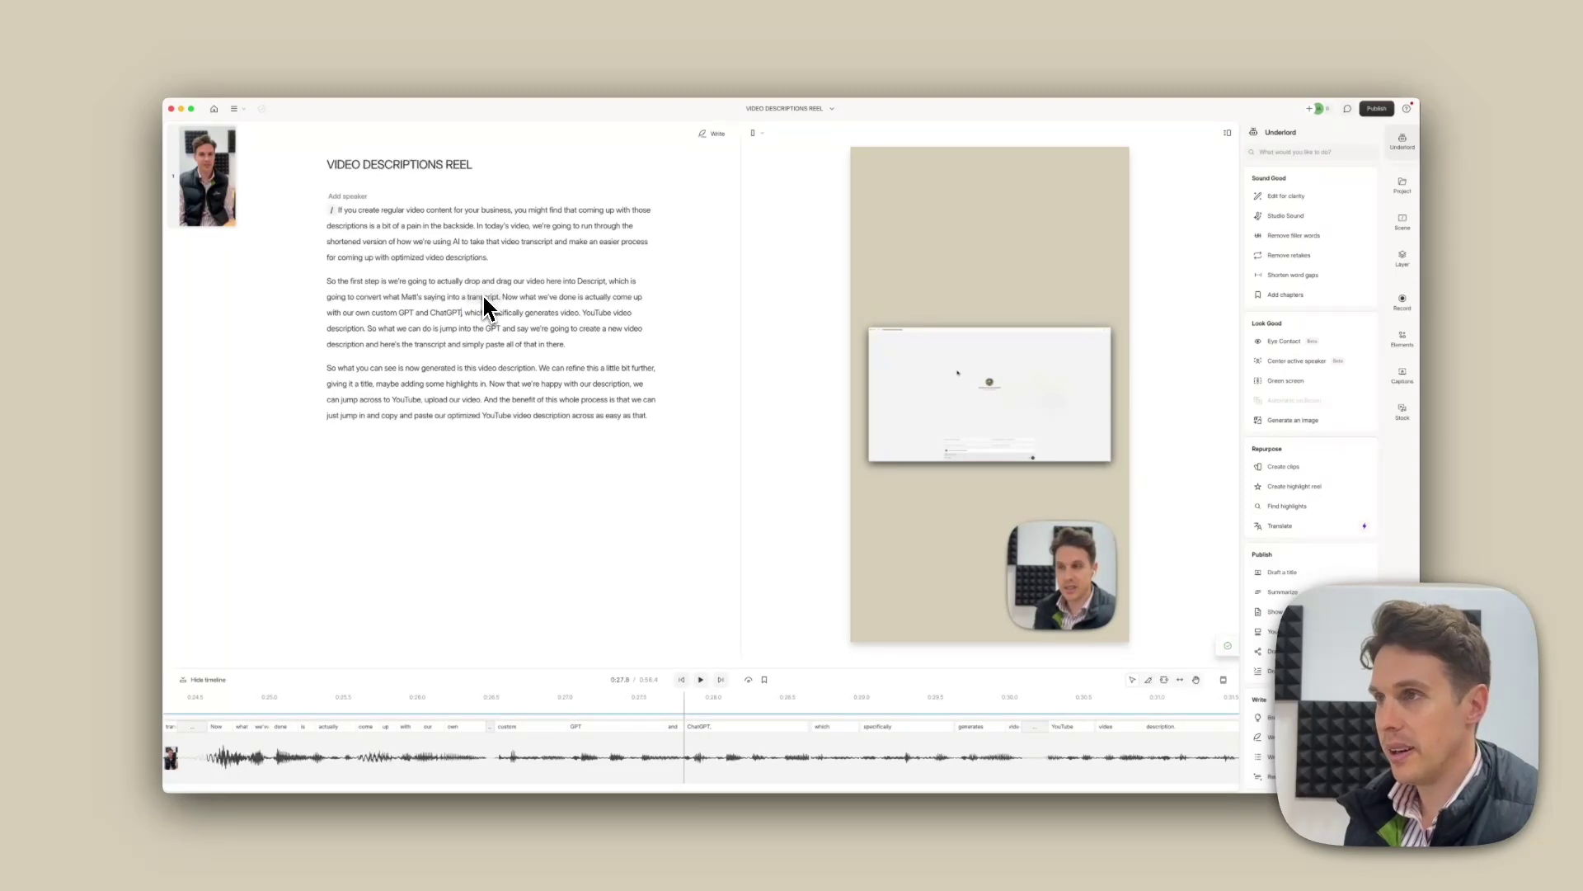
Go back to the first sentence and add captions in the "Bold: yellow highlight" style to all scenes.
click(425, 213)
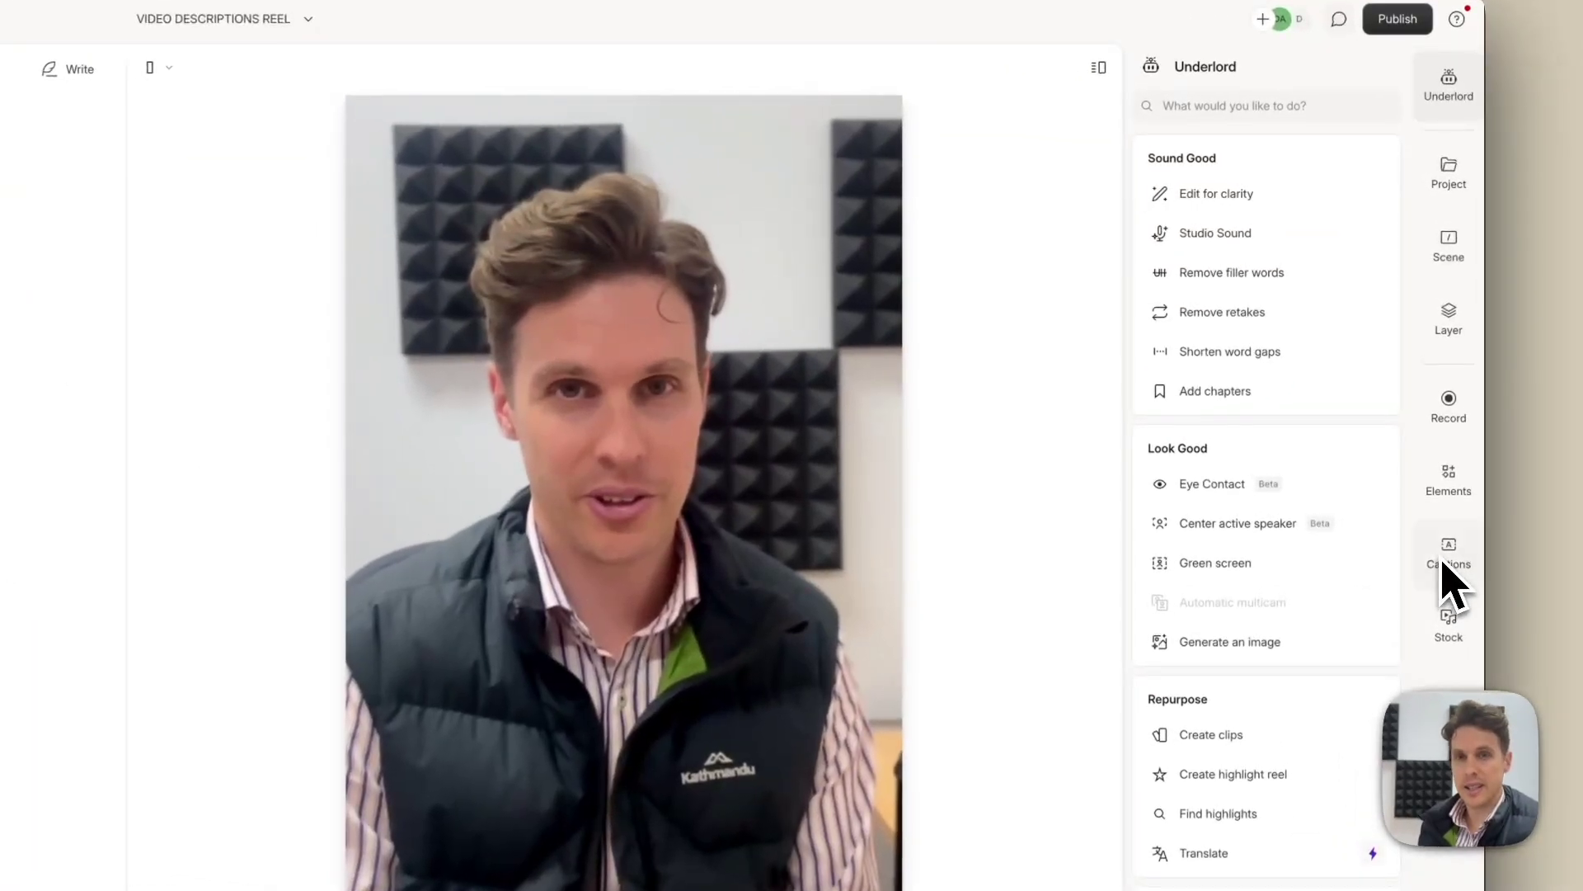
click(1451, 558)
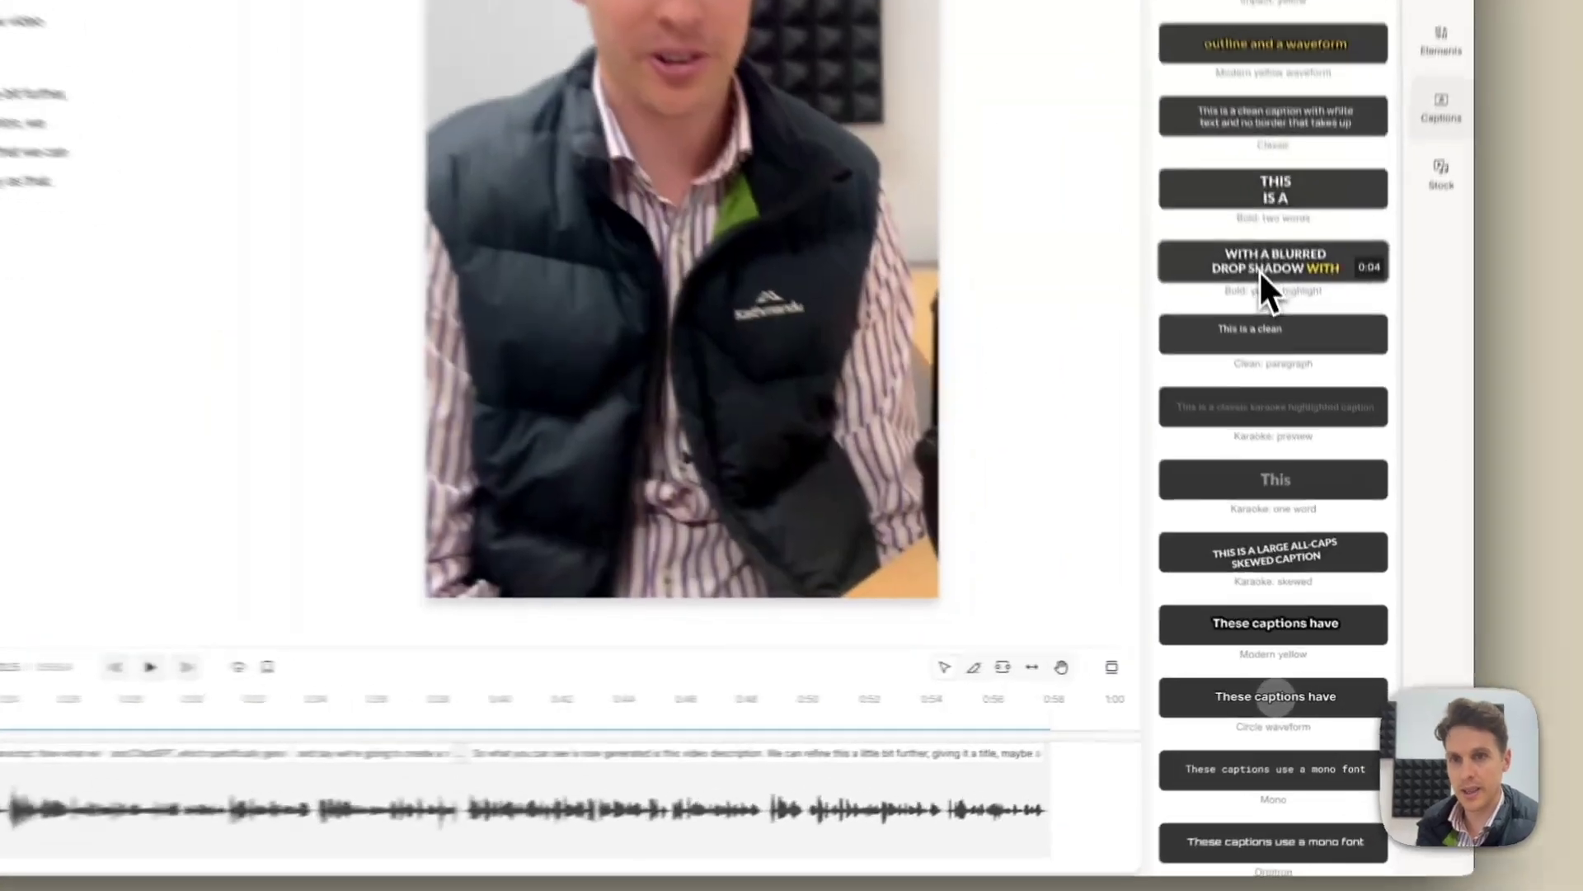
click(1309, 476)
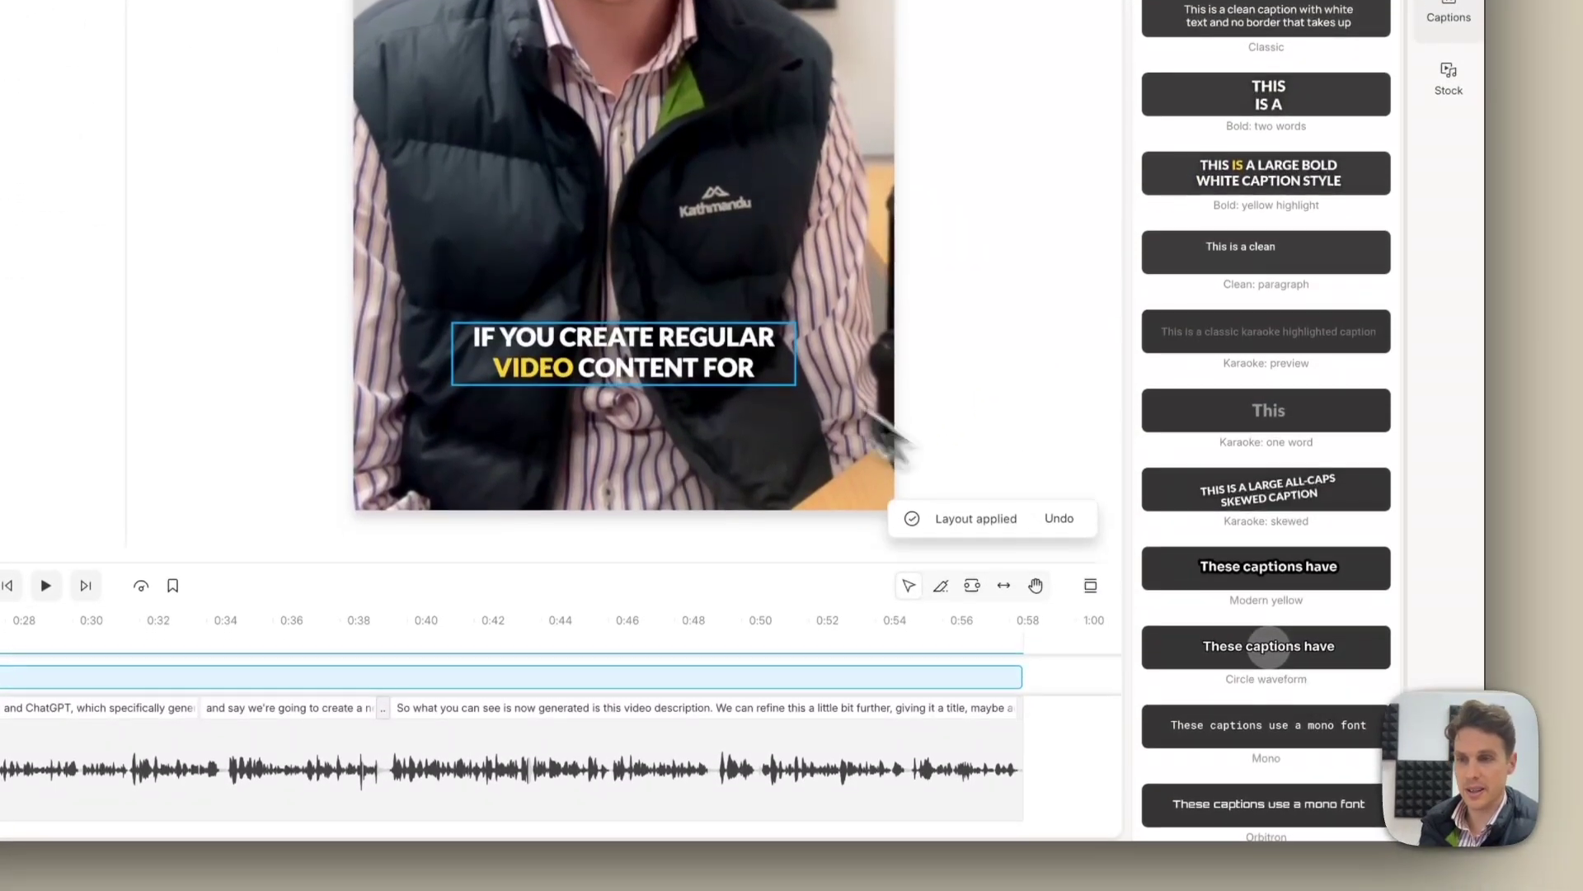
Move the captions up to the speaker's chest, keeping them horizontally centred in the frame.
click(694, 355)
drag(692, 355, 701, 197)
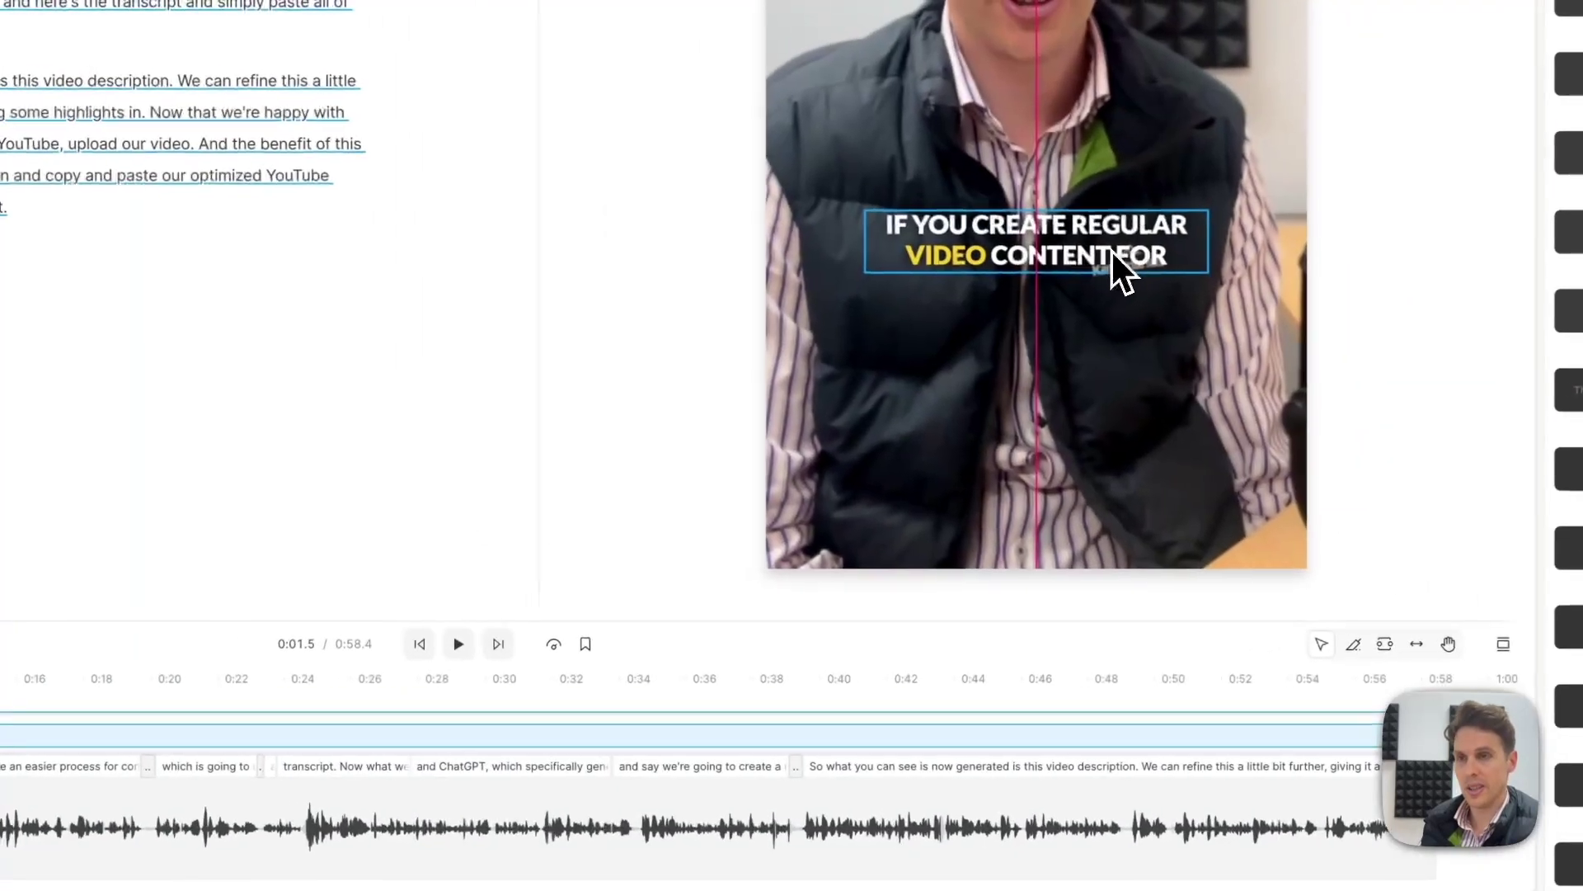
drag(1112, 251, 1026, 240)
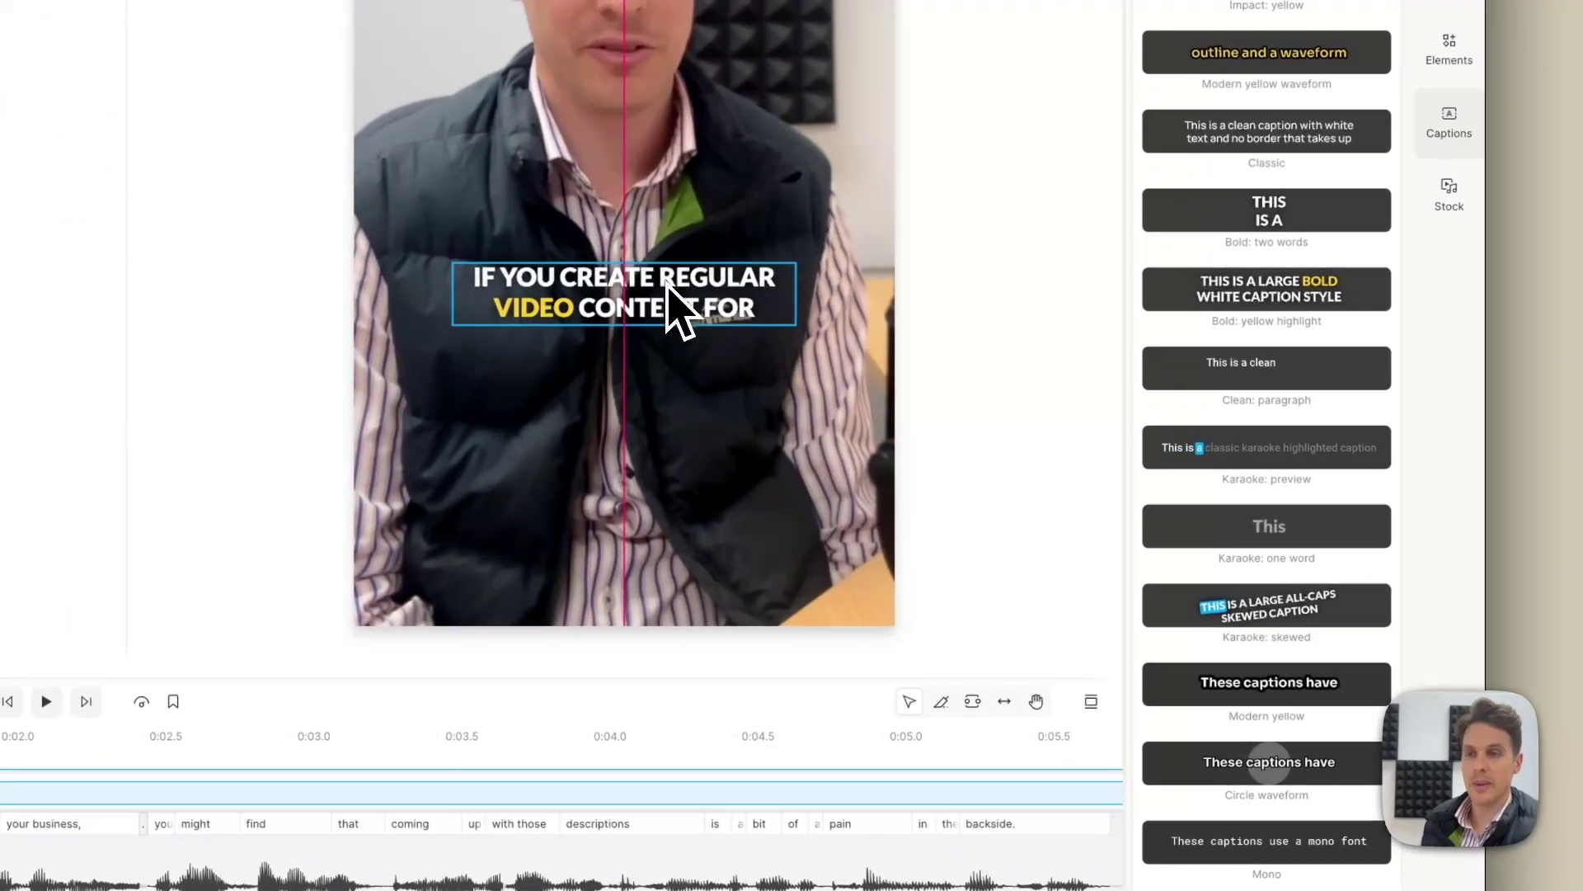
drag(666, 284, 666, 284)
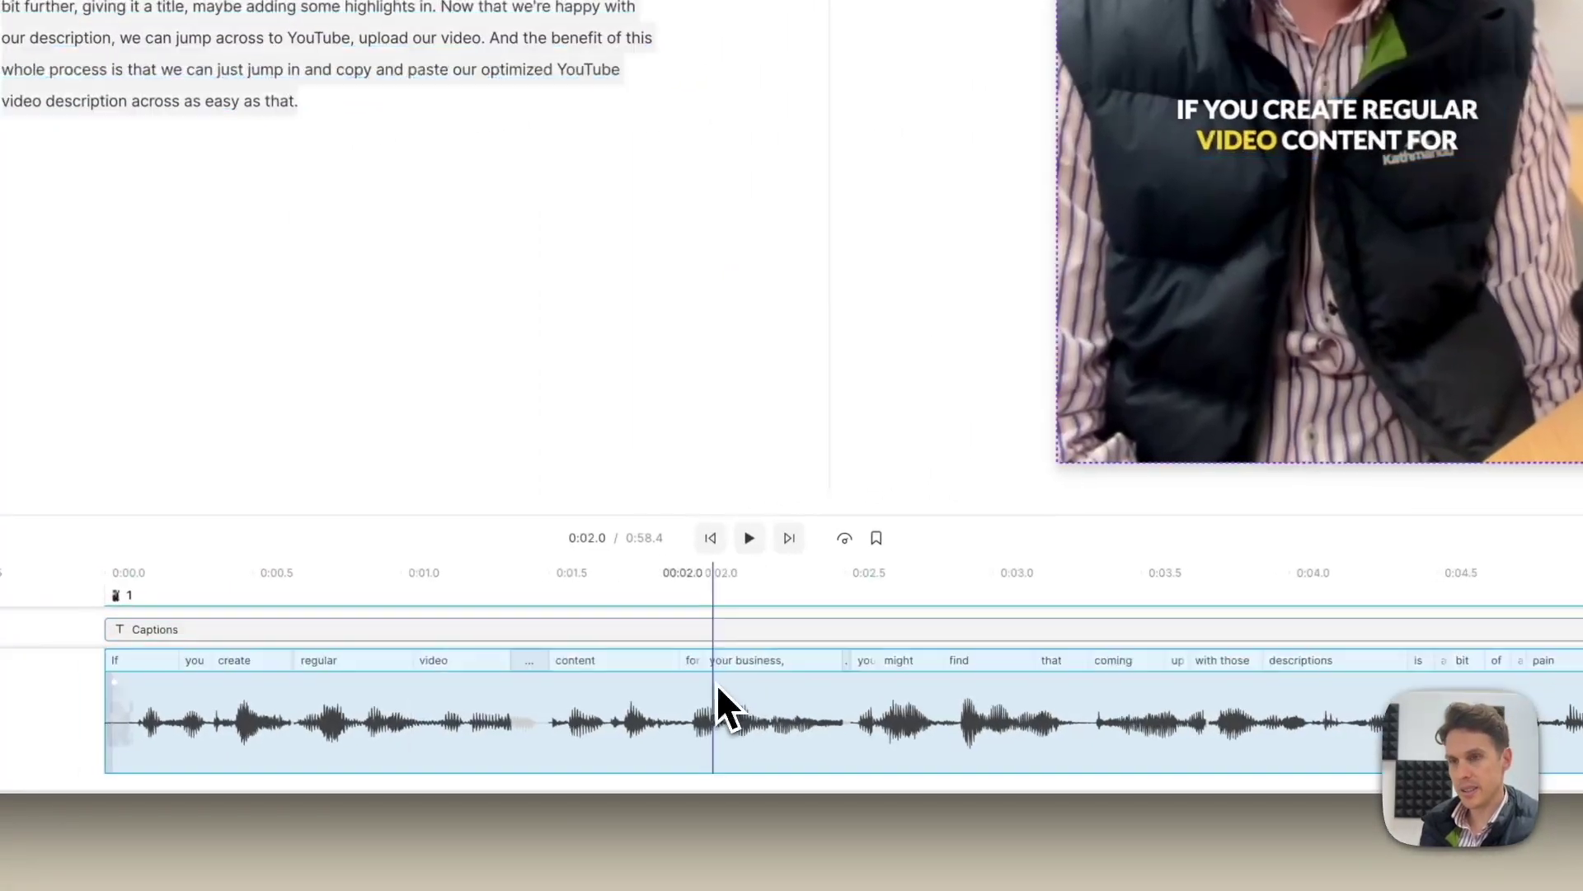
Play the video from about 2 seconds to review the captions' timing and position.
click(703, 767)
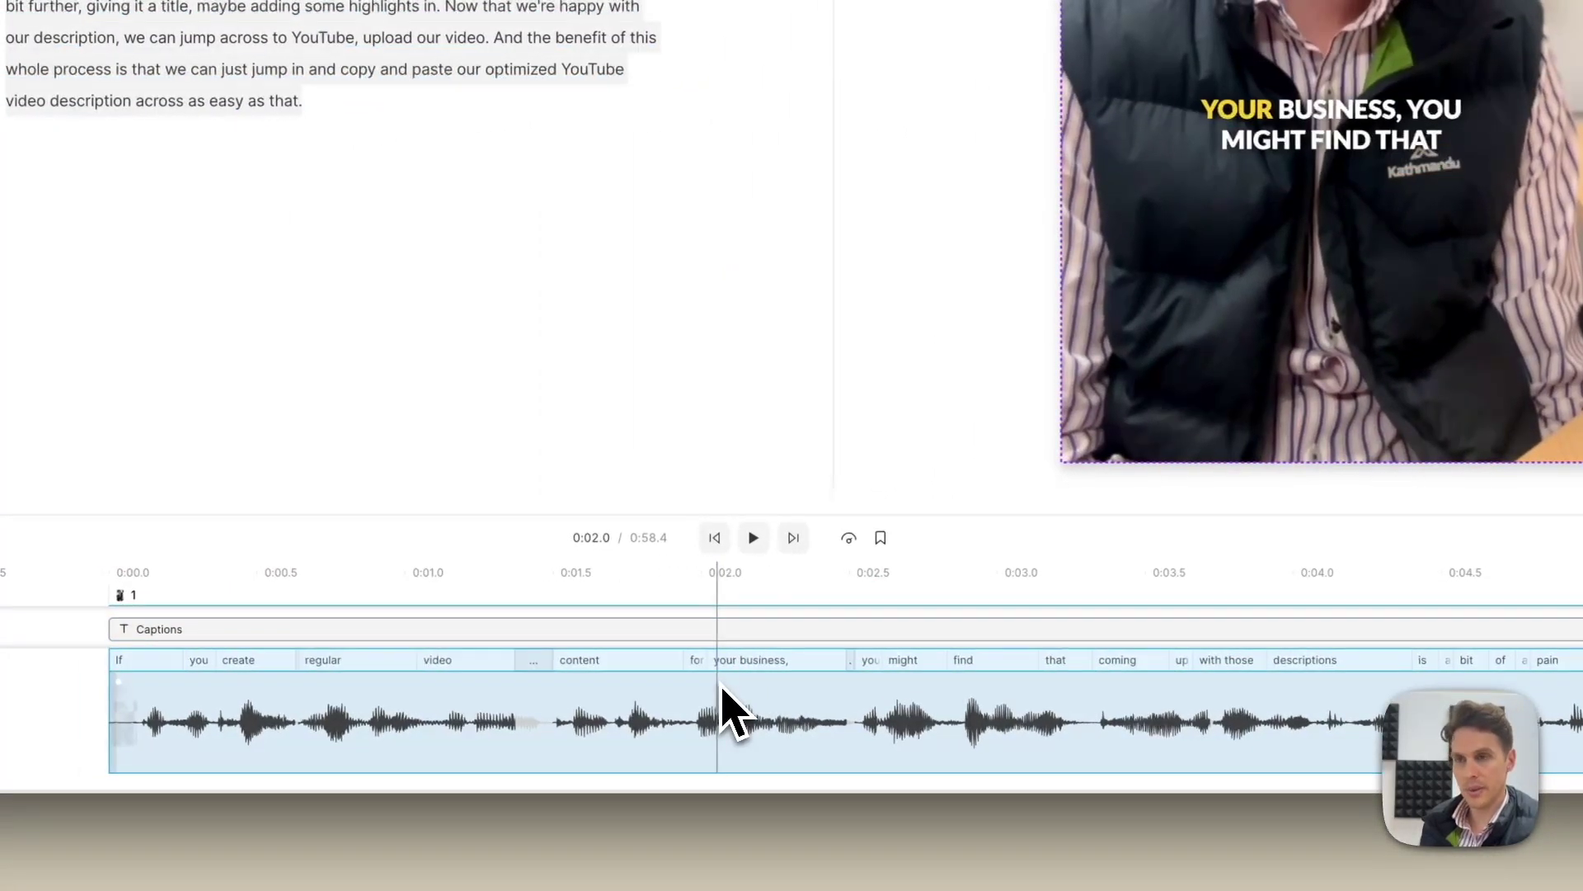
key(space)
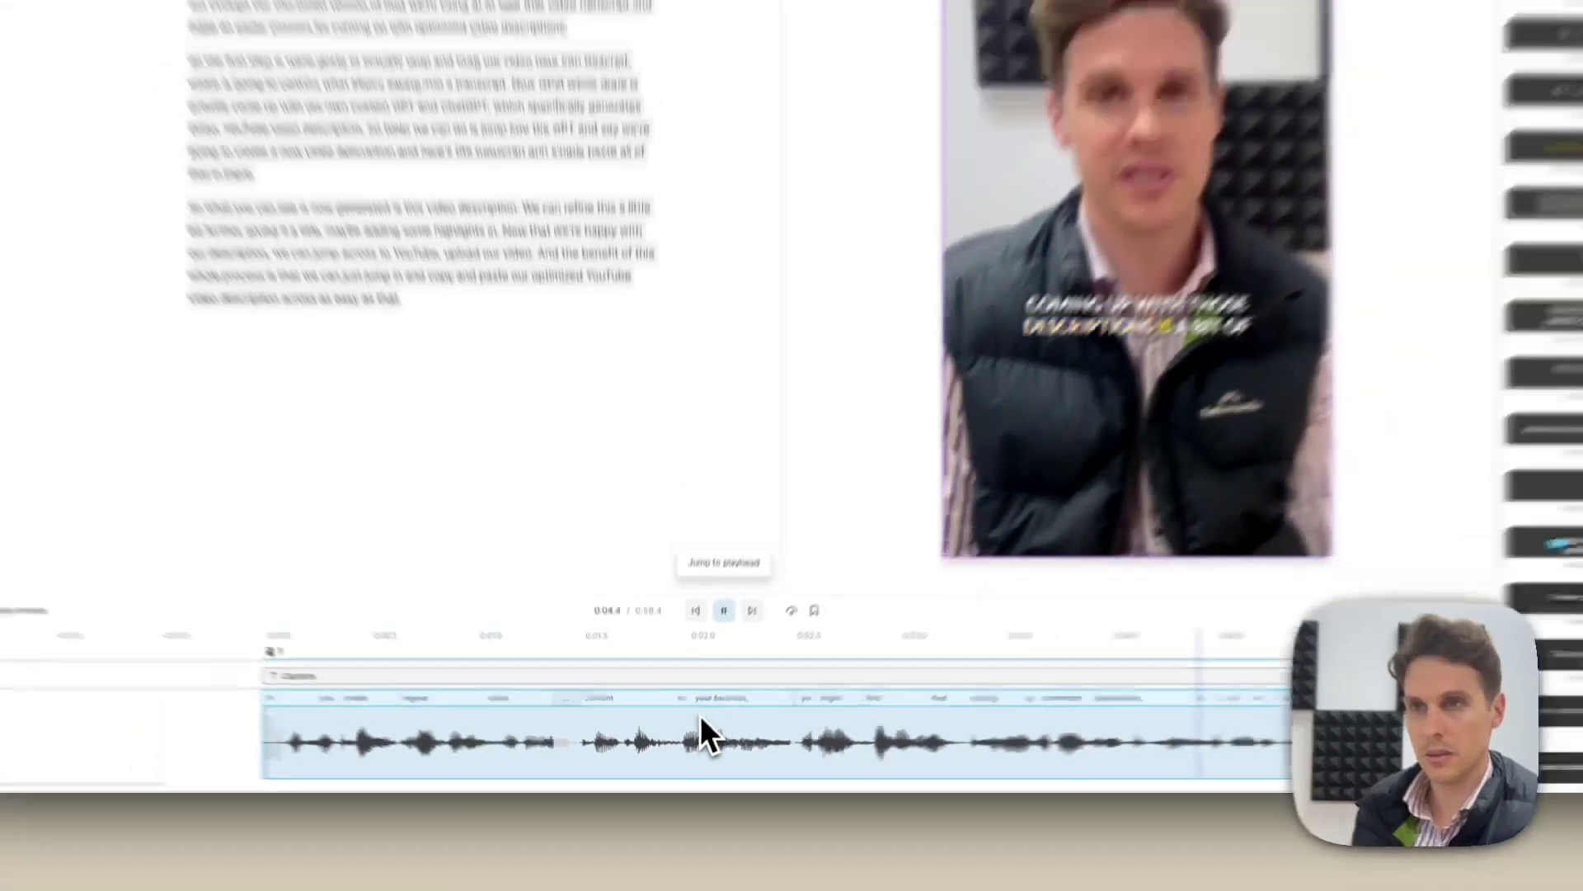
key(space)
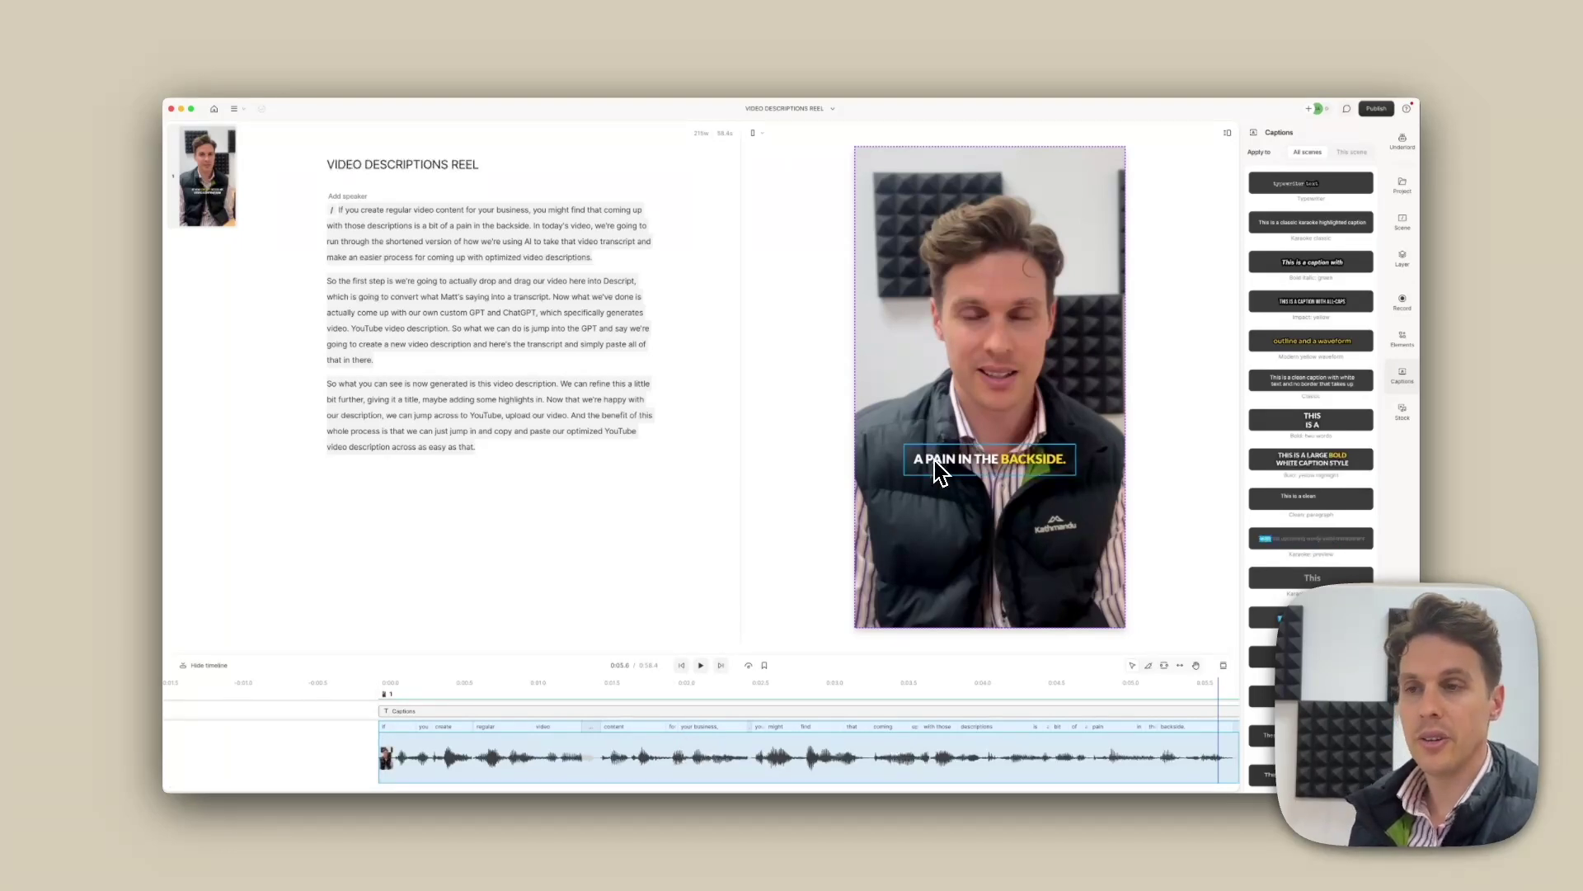
key(space)
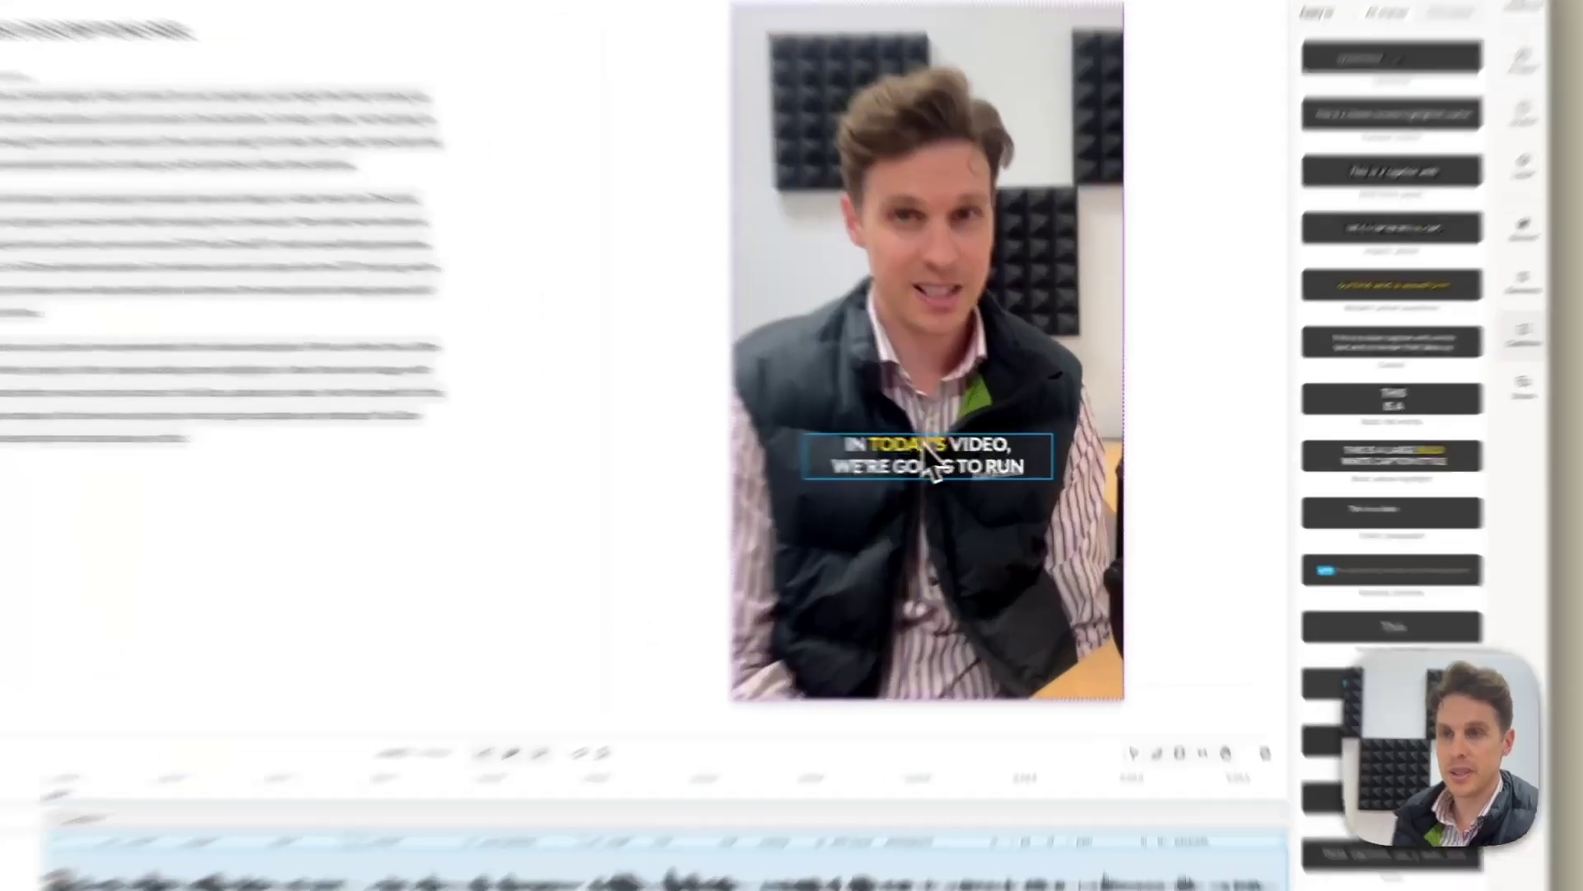
Set the caption text to the Inter font in Extra Bold weight at size 82.
click(985, 465)
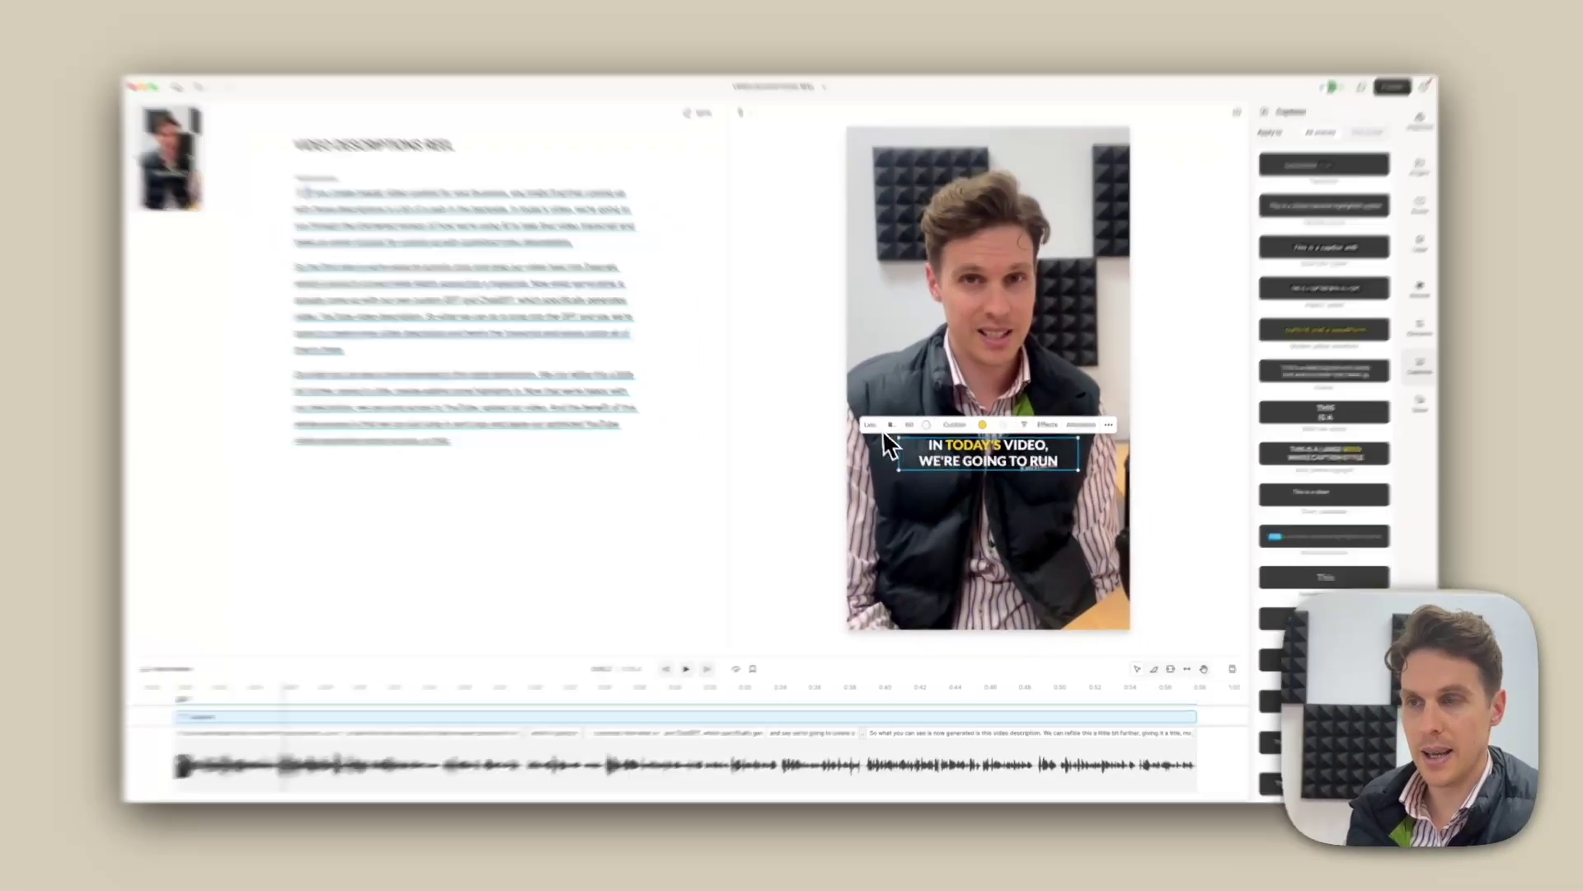
click(876, 431)
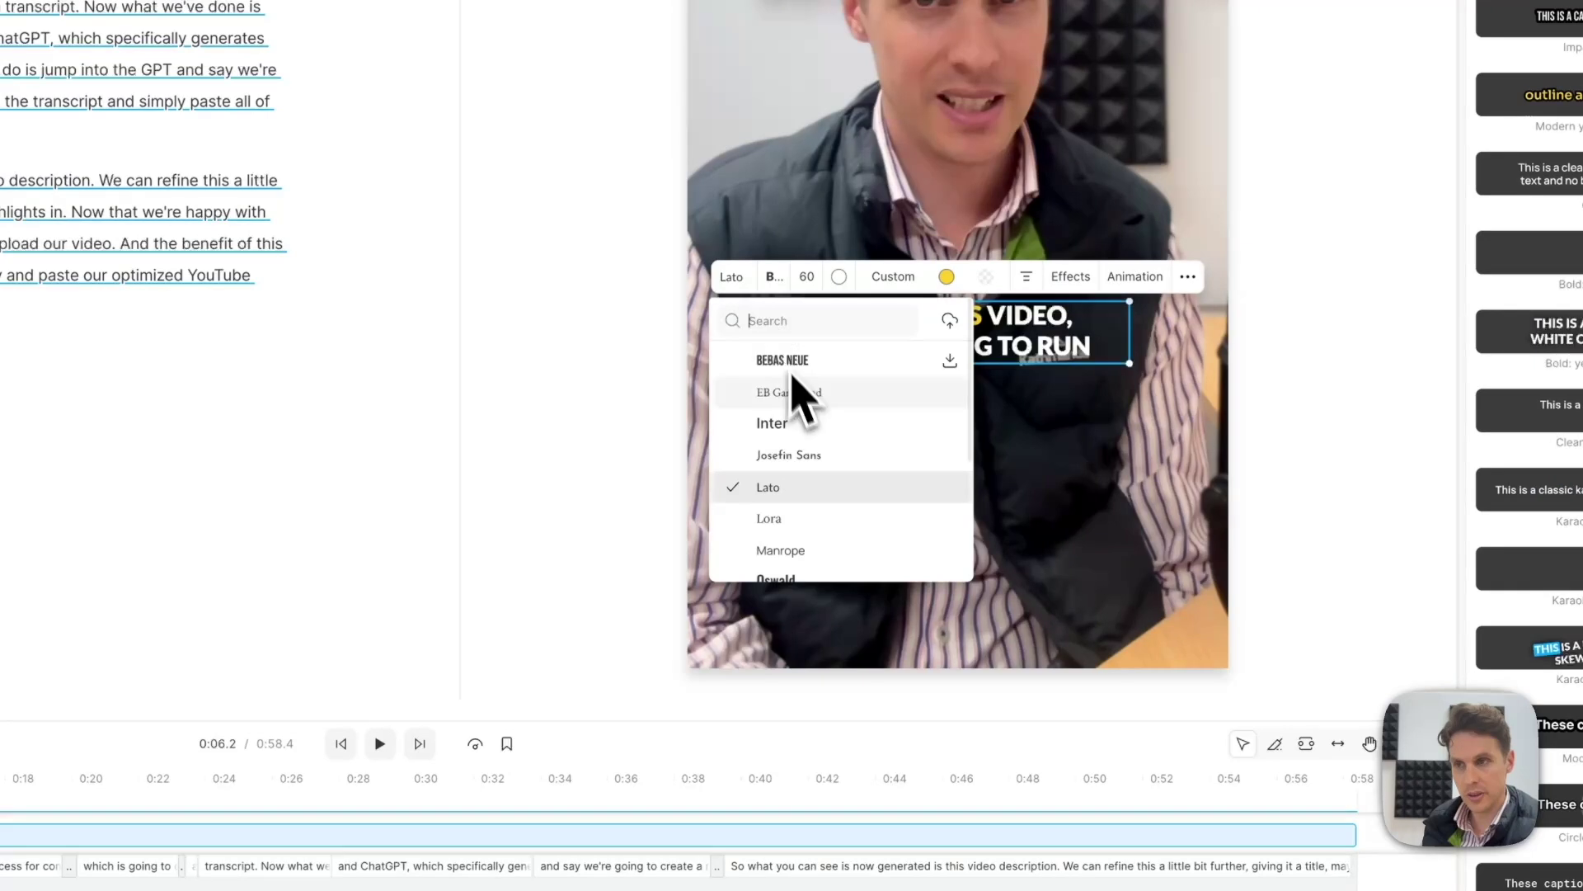
click(794, 422)
click(777, 276)
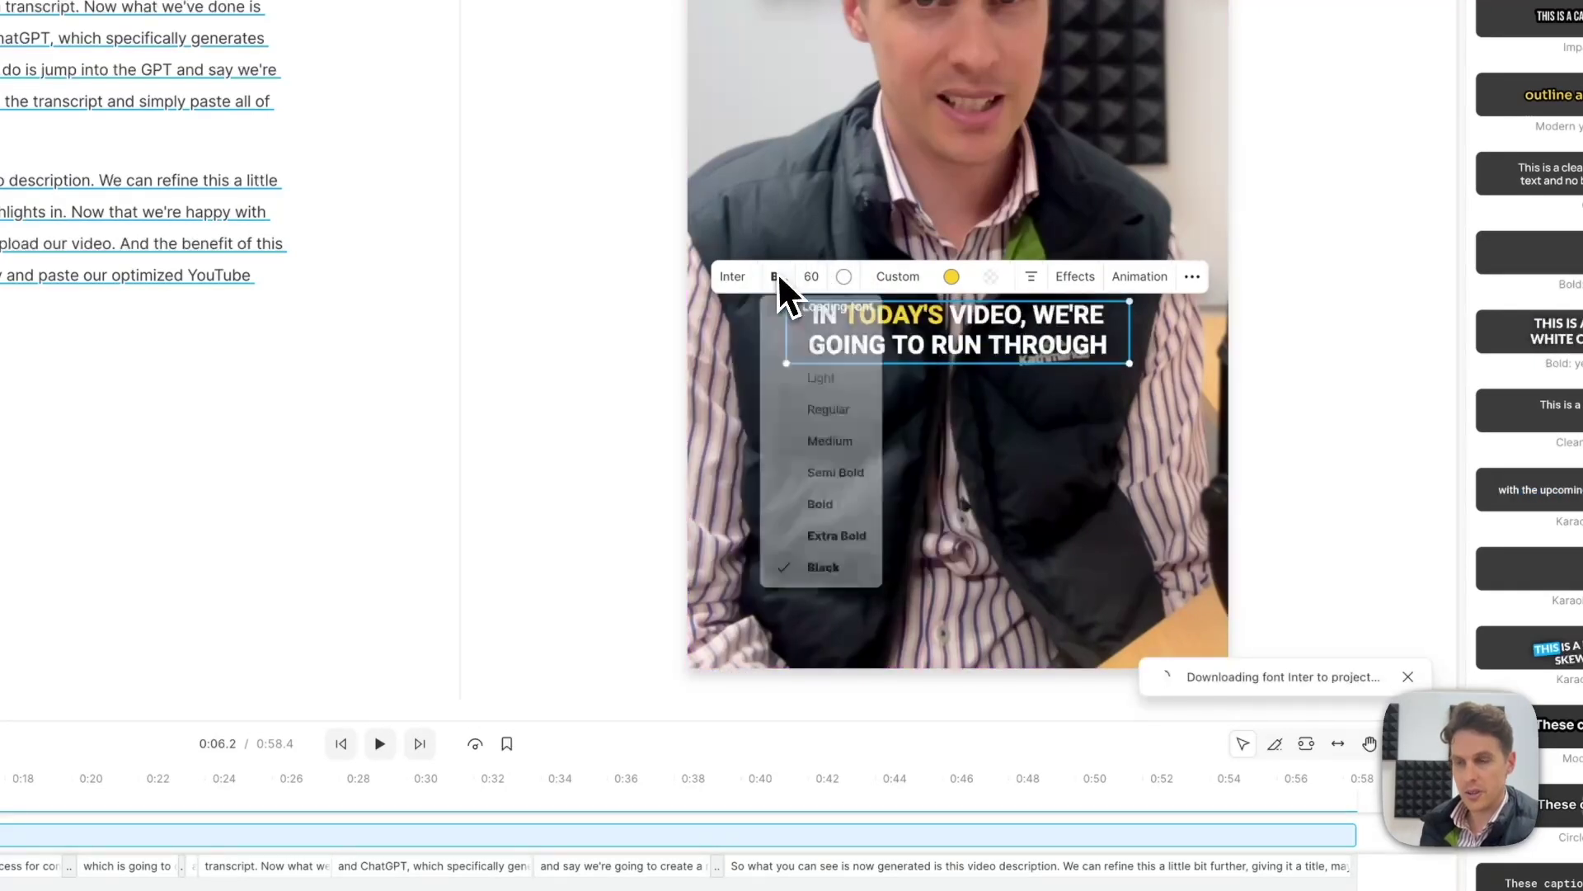
click(836, 537)
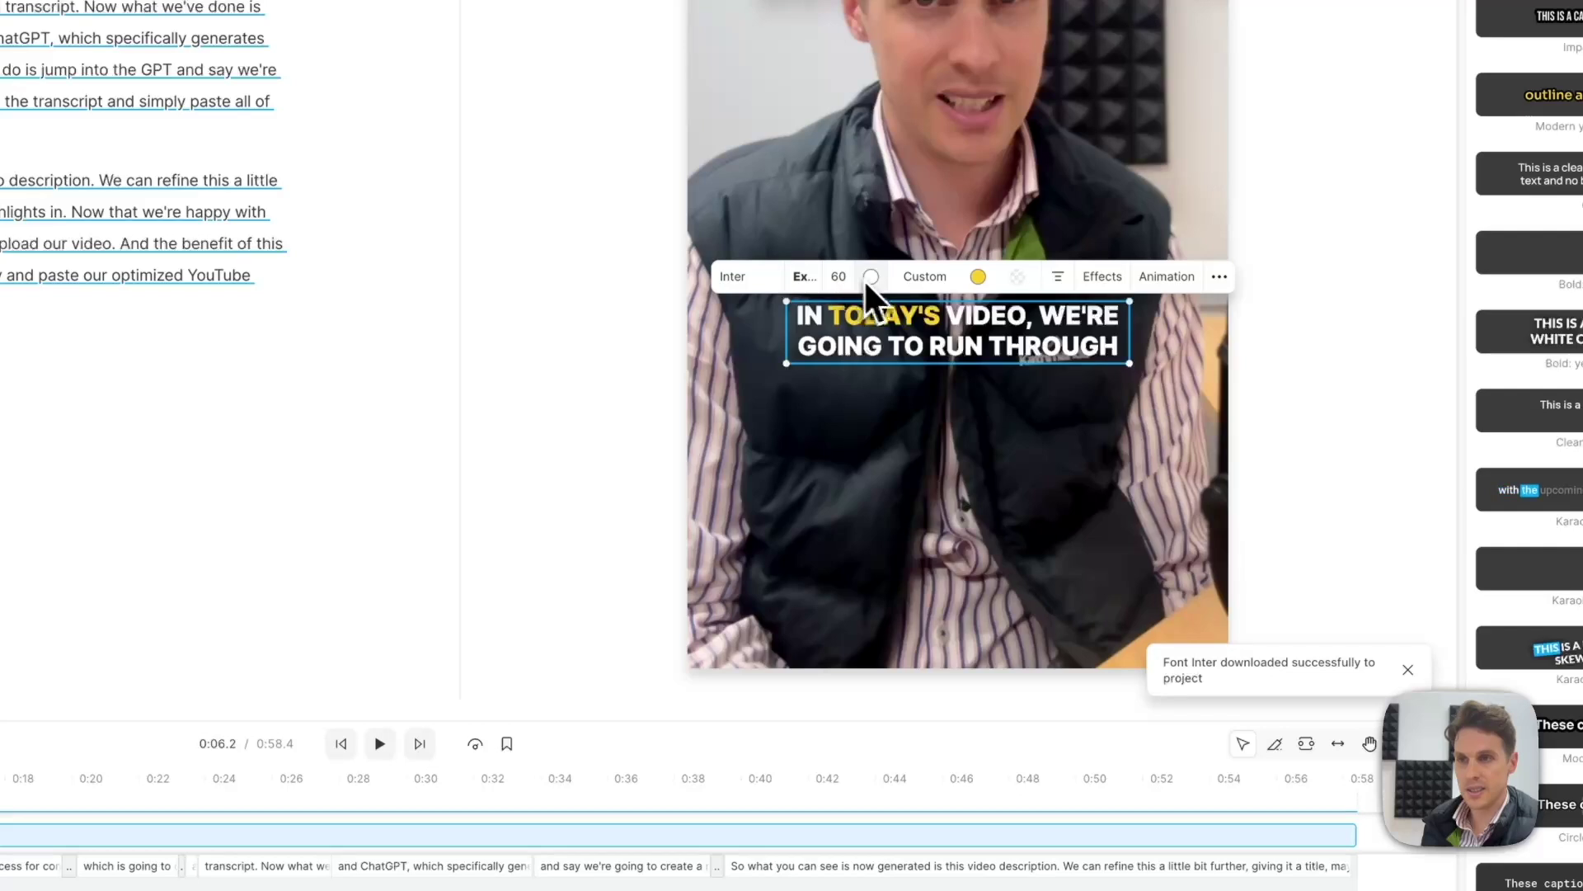
drag(852, 276, 887, 275)
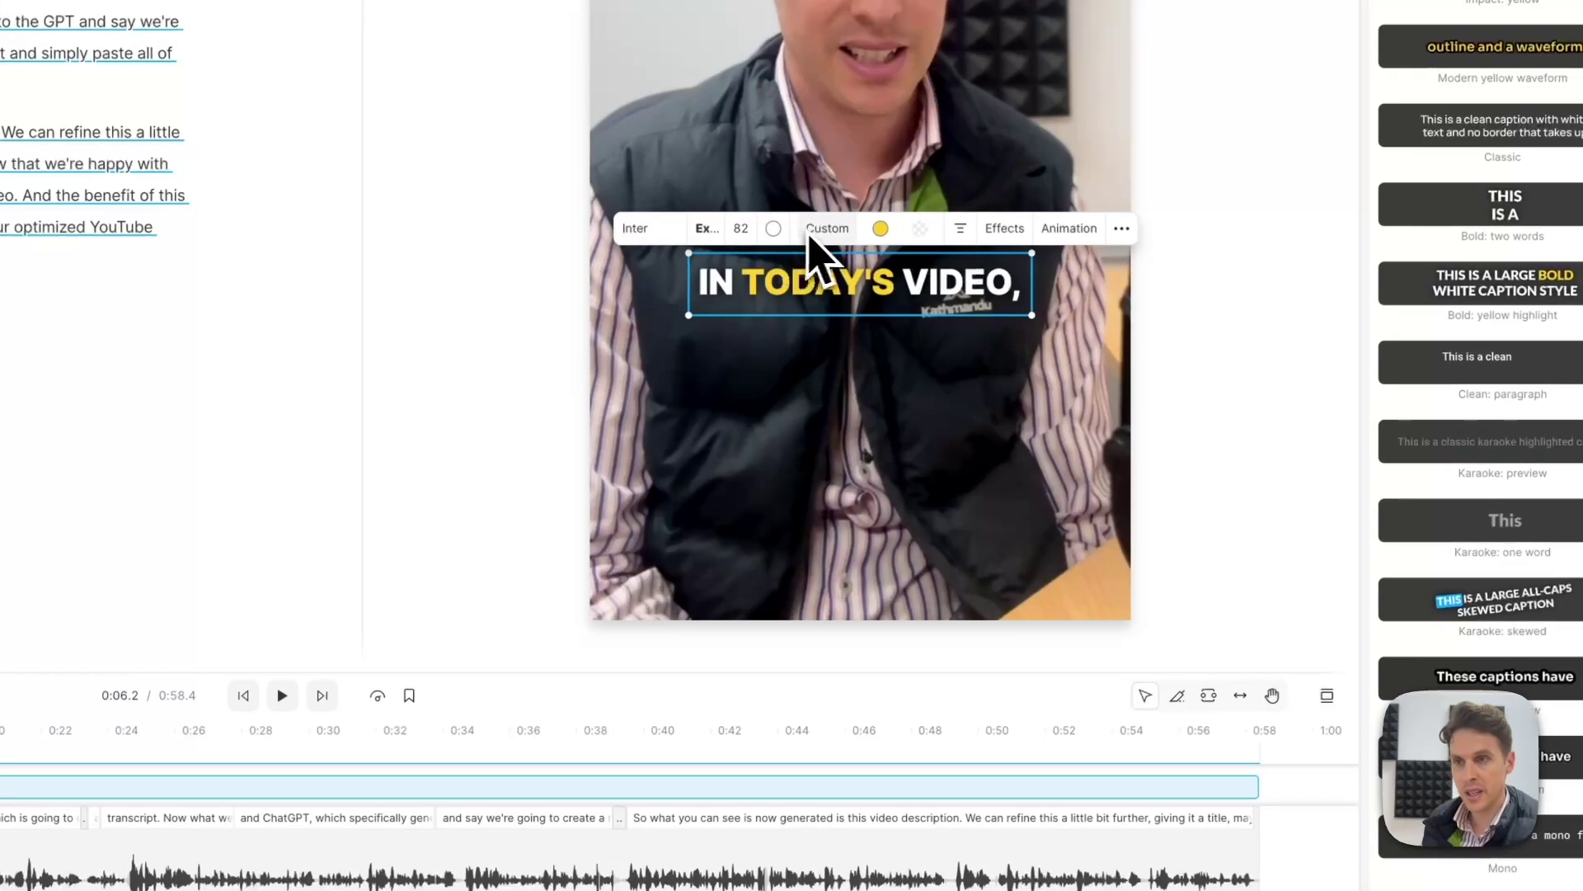
Try dark green as the captions' highlighted-word colour, and undo the colour change.
click(879, 229)
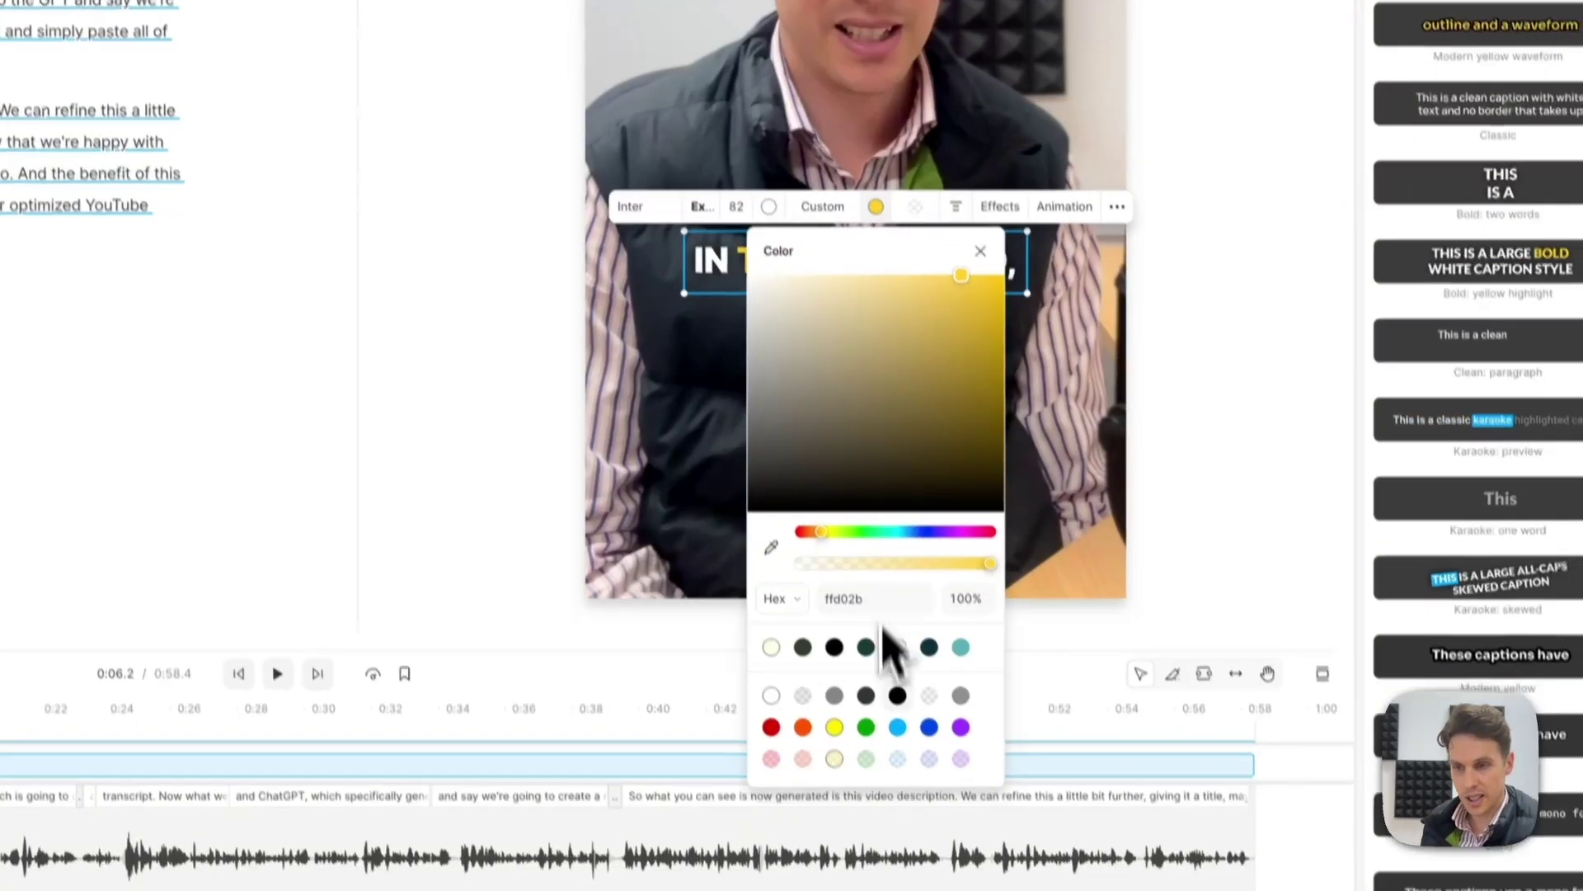
click(856, 597)
click(825, 107)
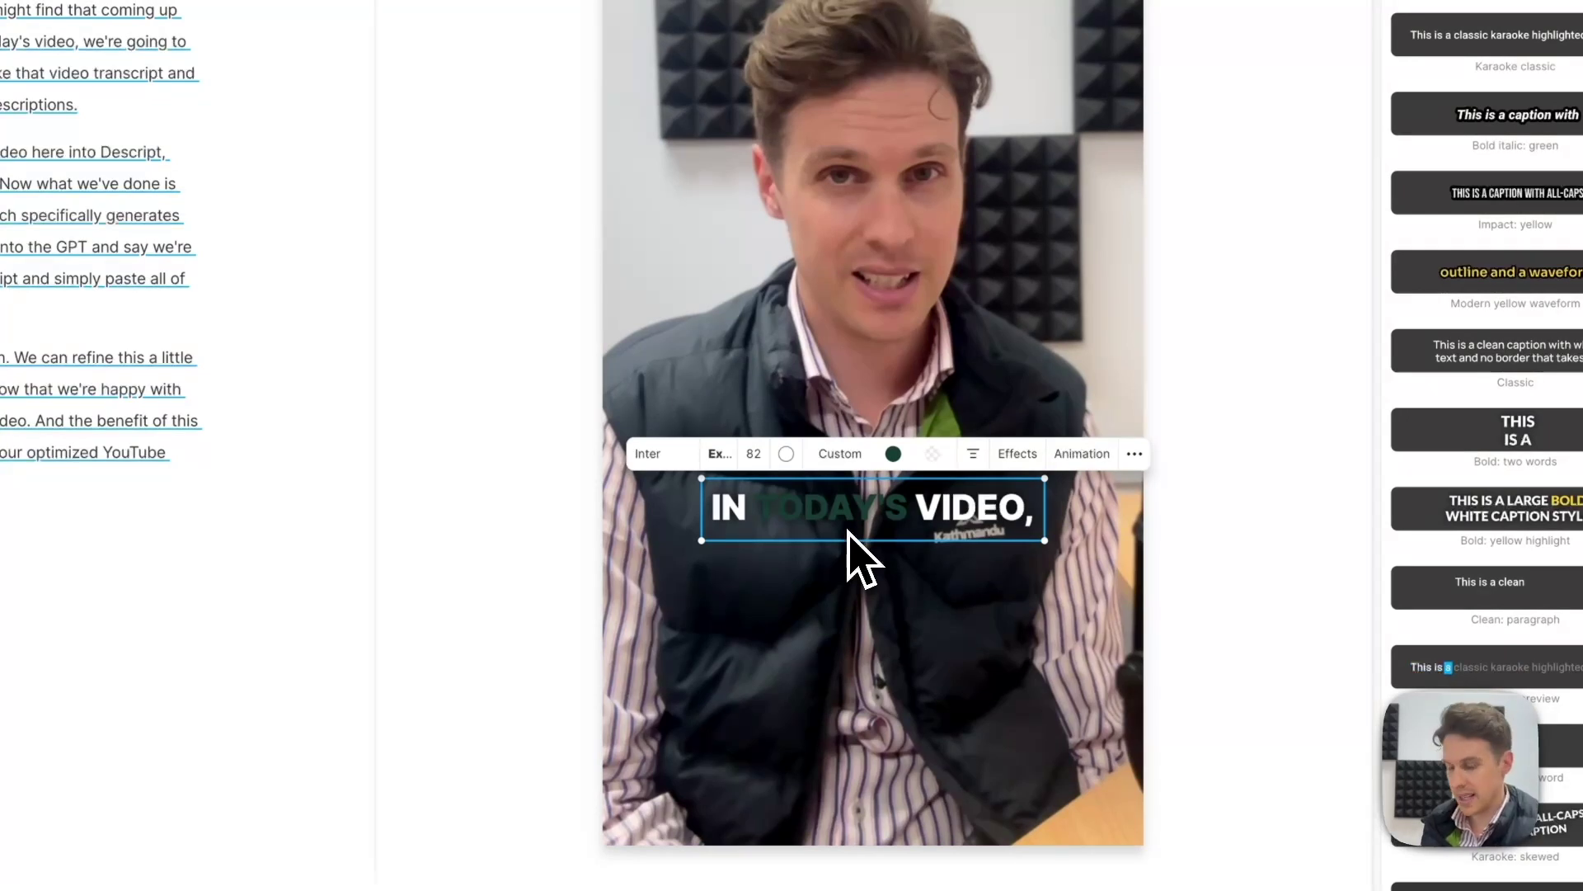
key(super+z)
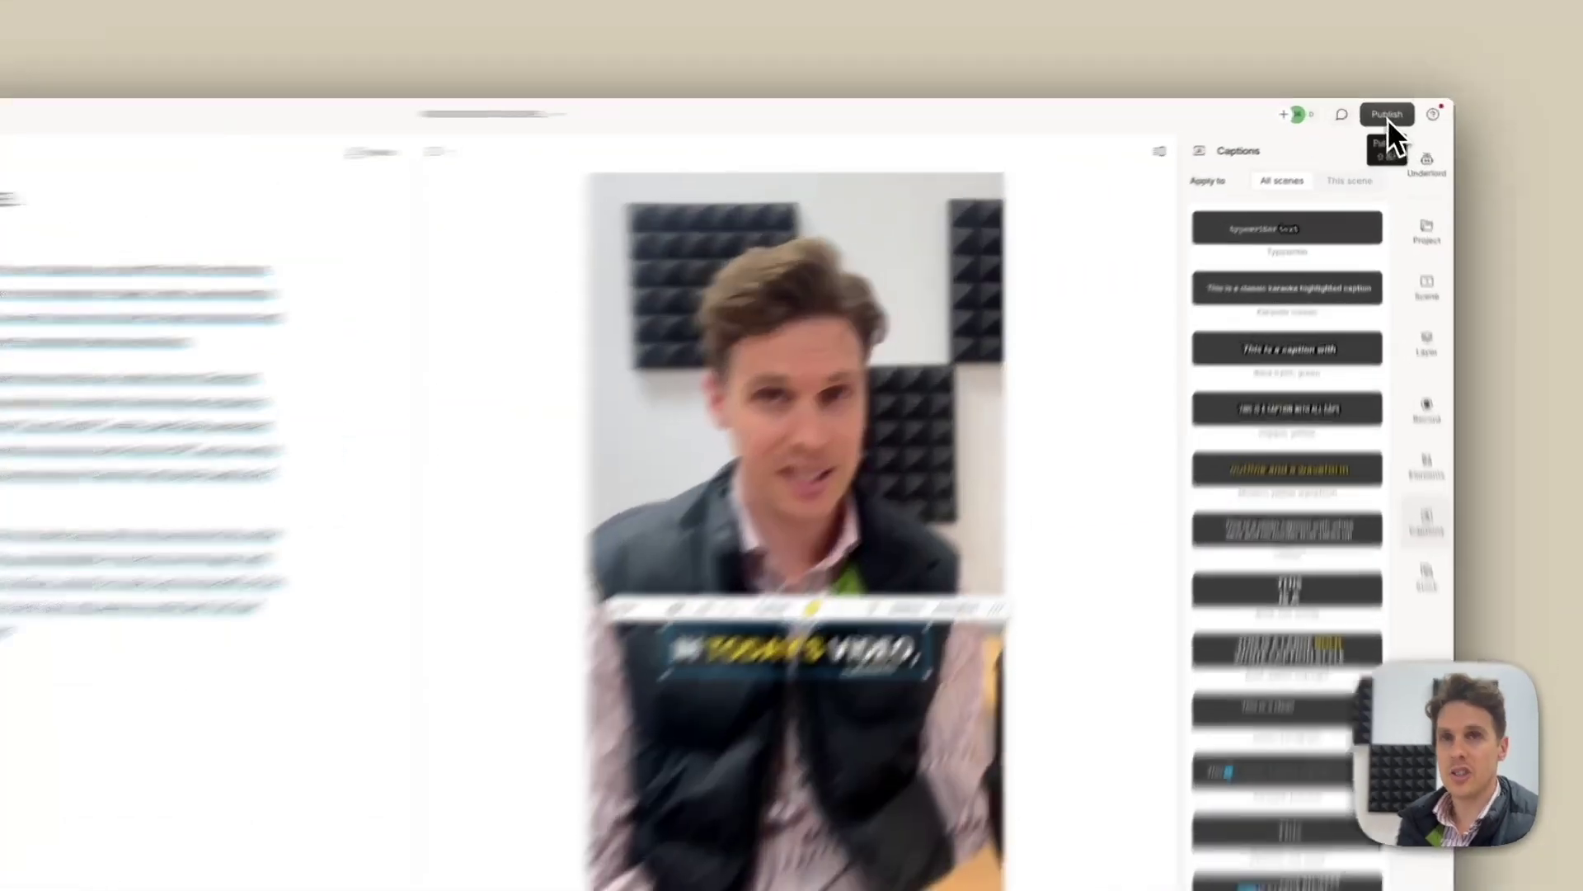
Open the publishing options for the captioned reel.
click(1386, 115)
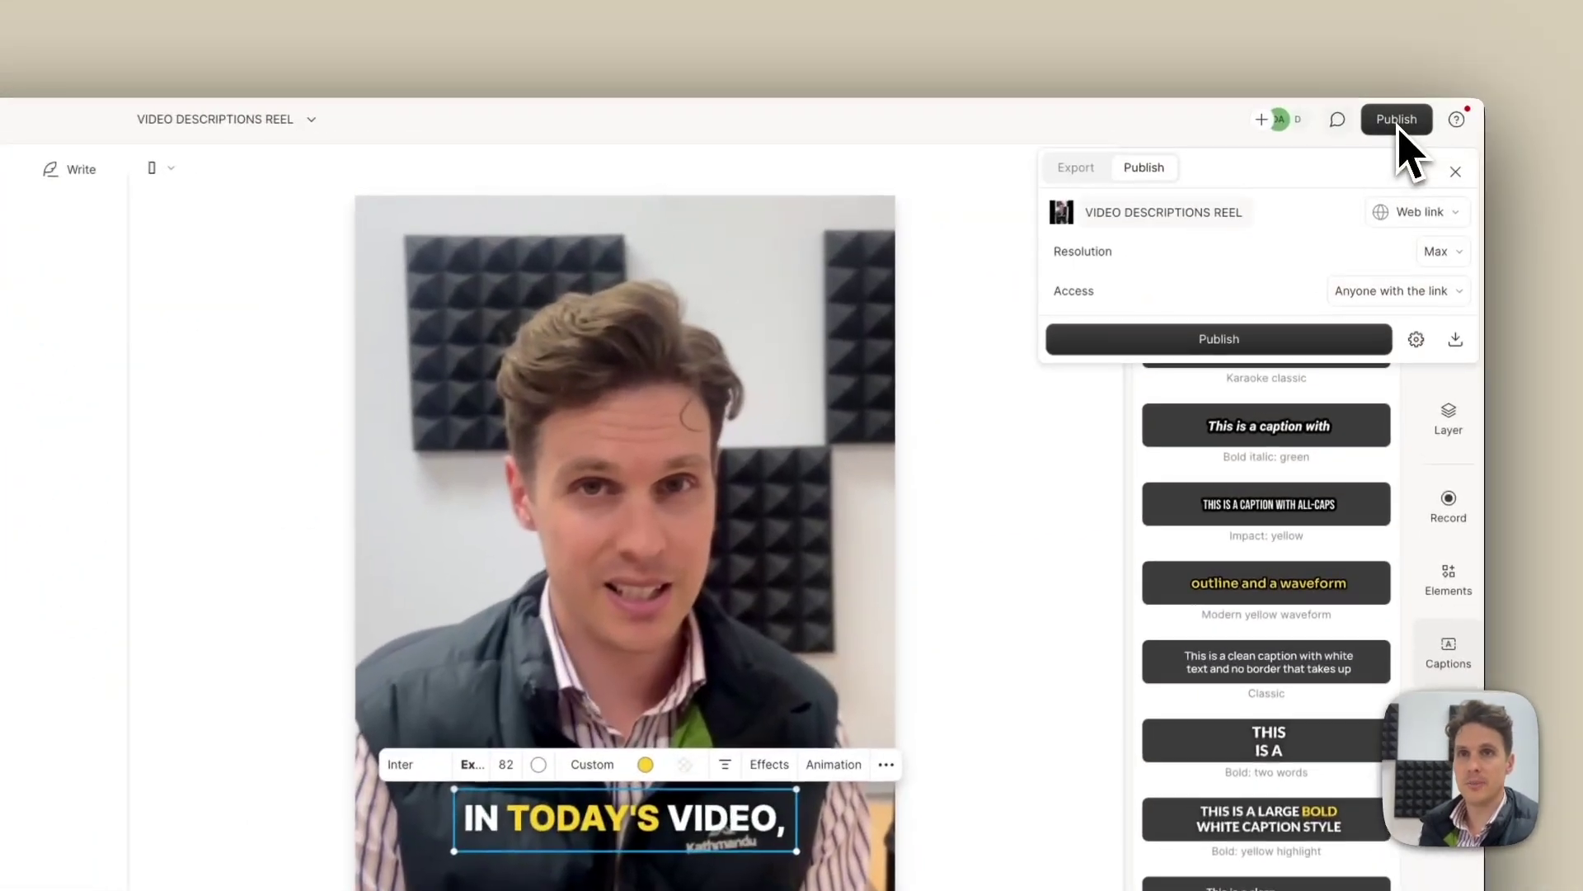